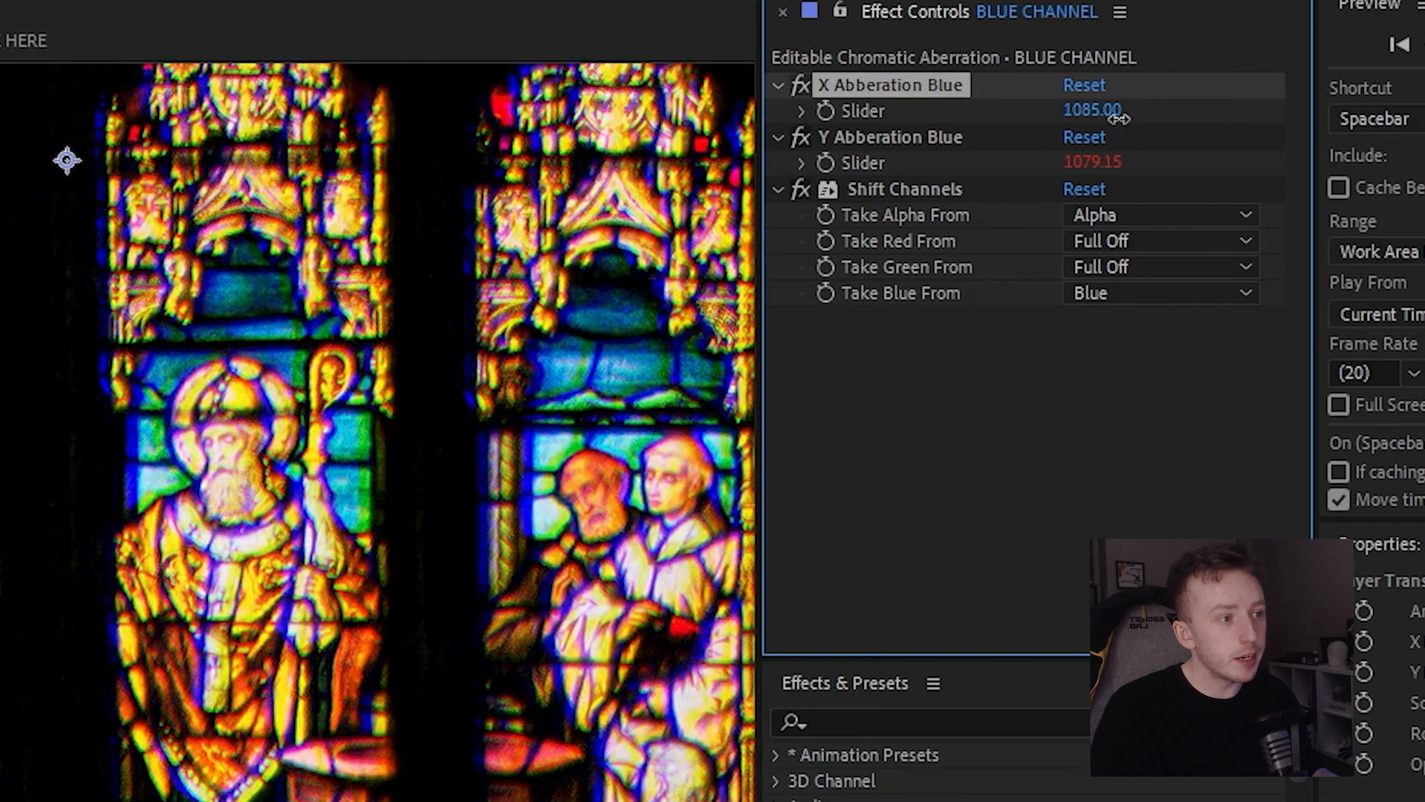
# - Return to the GLITCH MACHINE composition and examine the chromatic aberration on the stained glass artwork
pyautogui.click(404, 800)
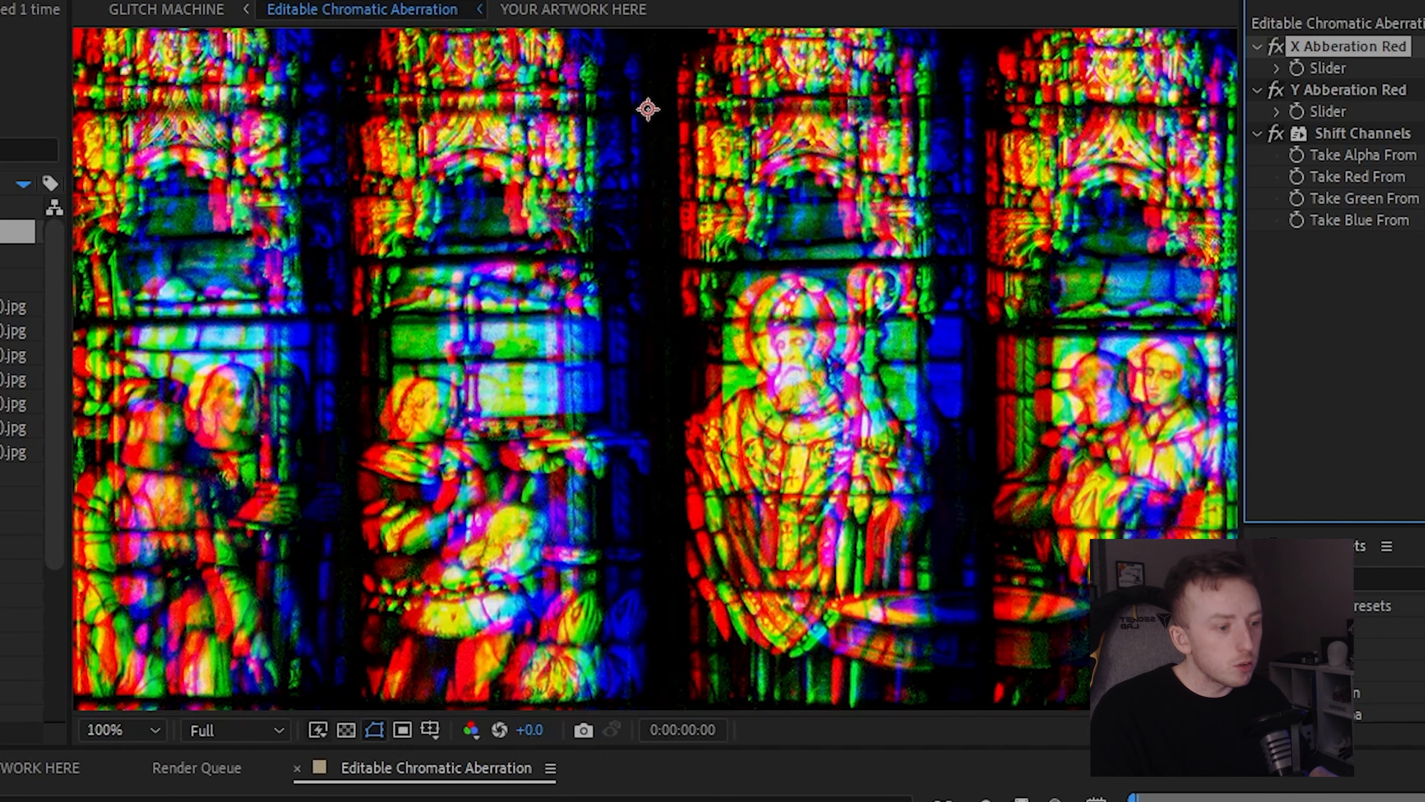
pyautogui.press('space')
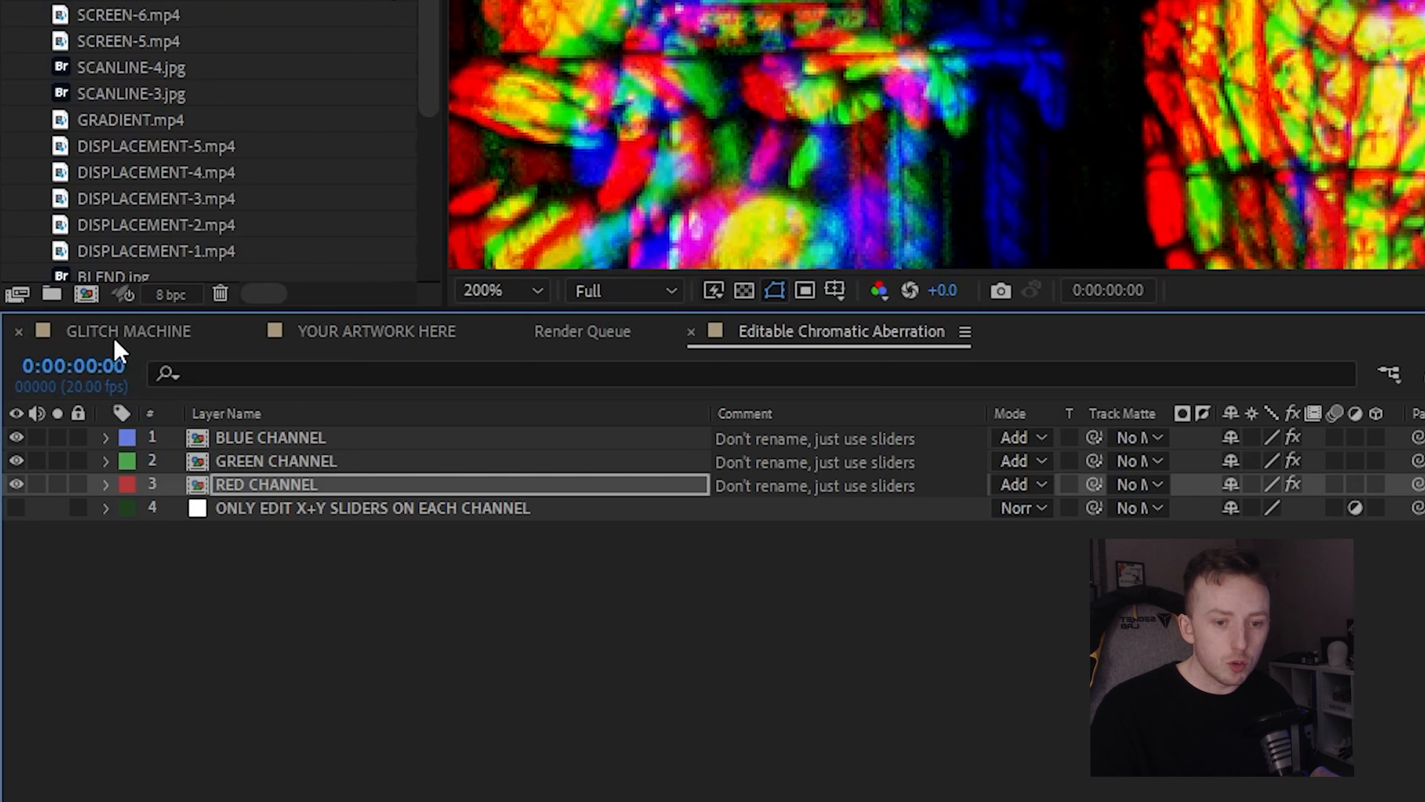
pyautogui.click(70, 528)
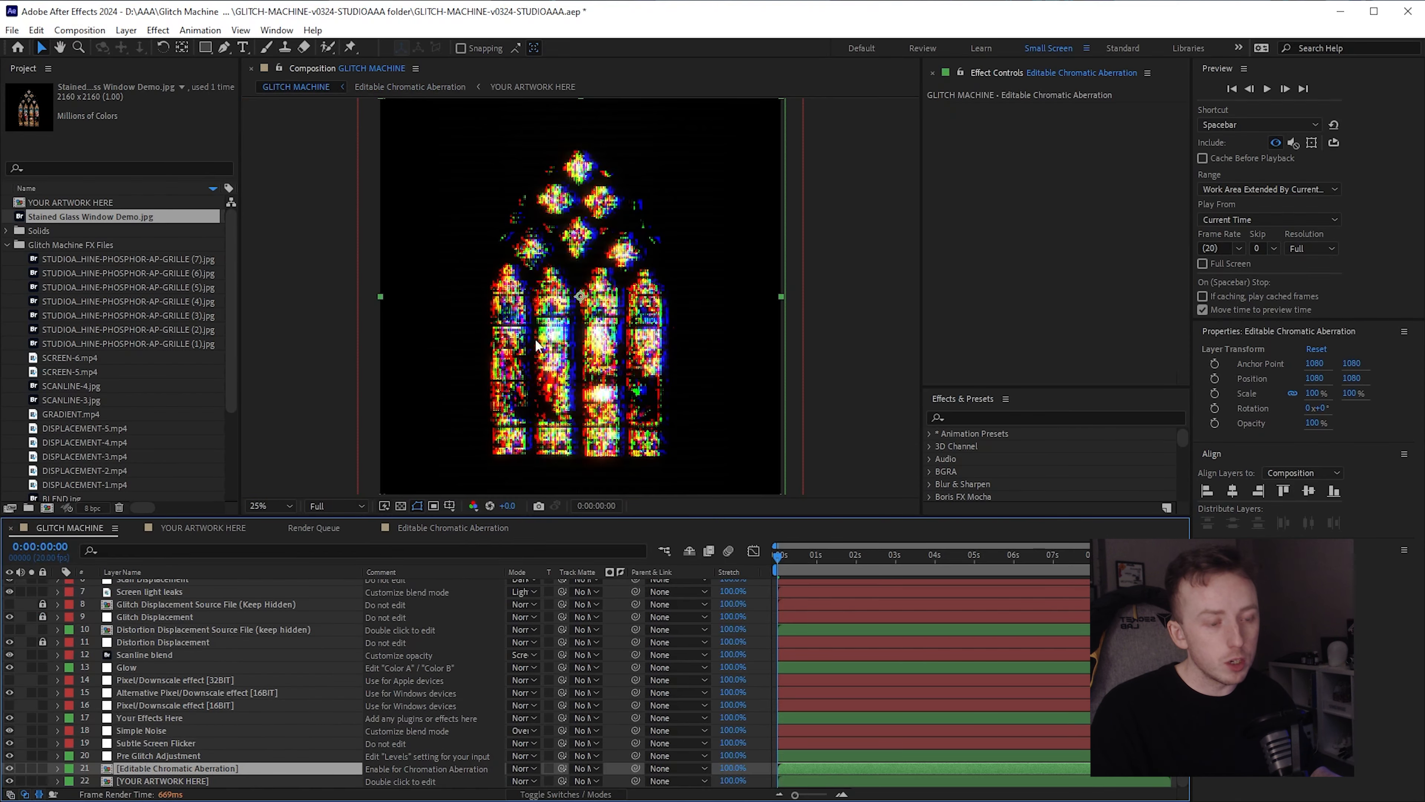
pyautogui.scroll(4, 537, 345)
pyautogui.scroll(-3, 567, 346)
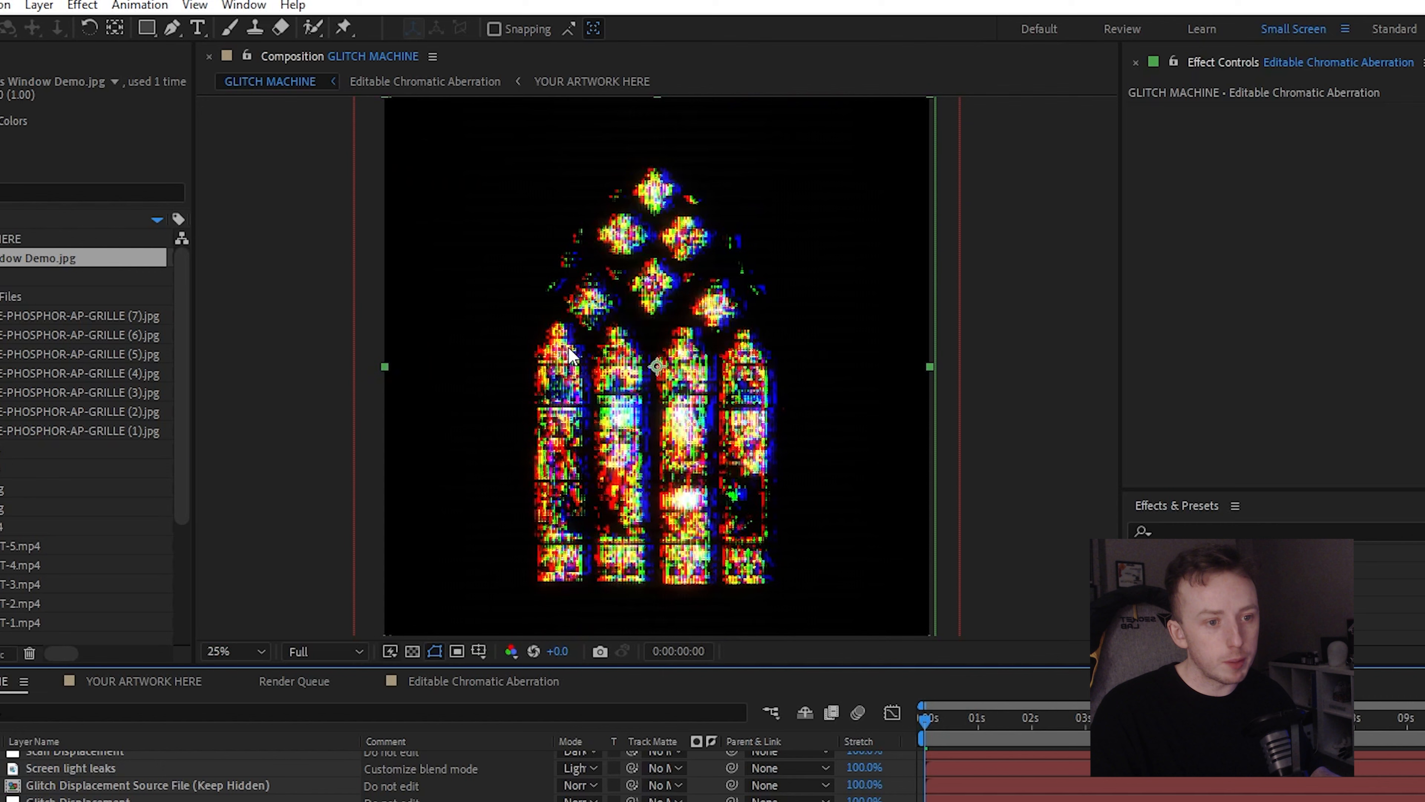
pyautogui.scroll(2, 569, 347)
pyautogui.scroll(-2, 608, 359)
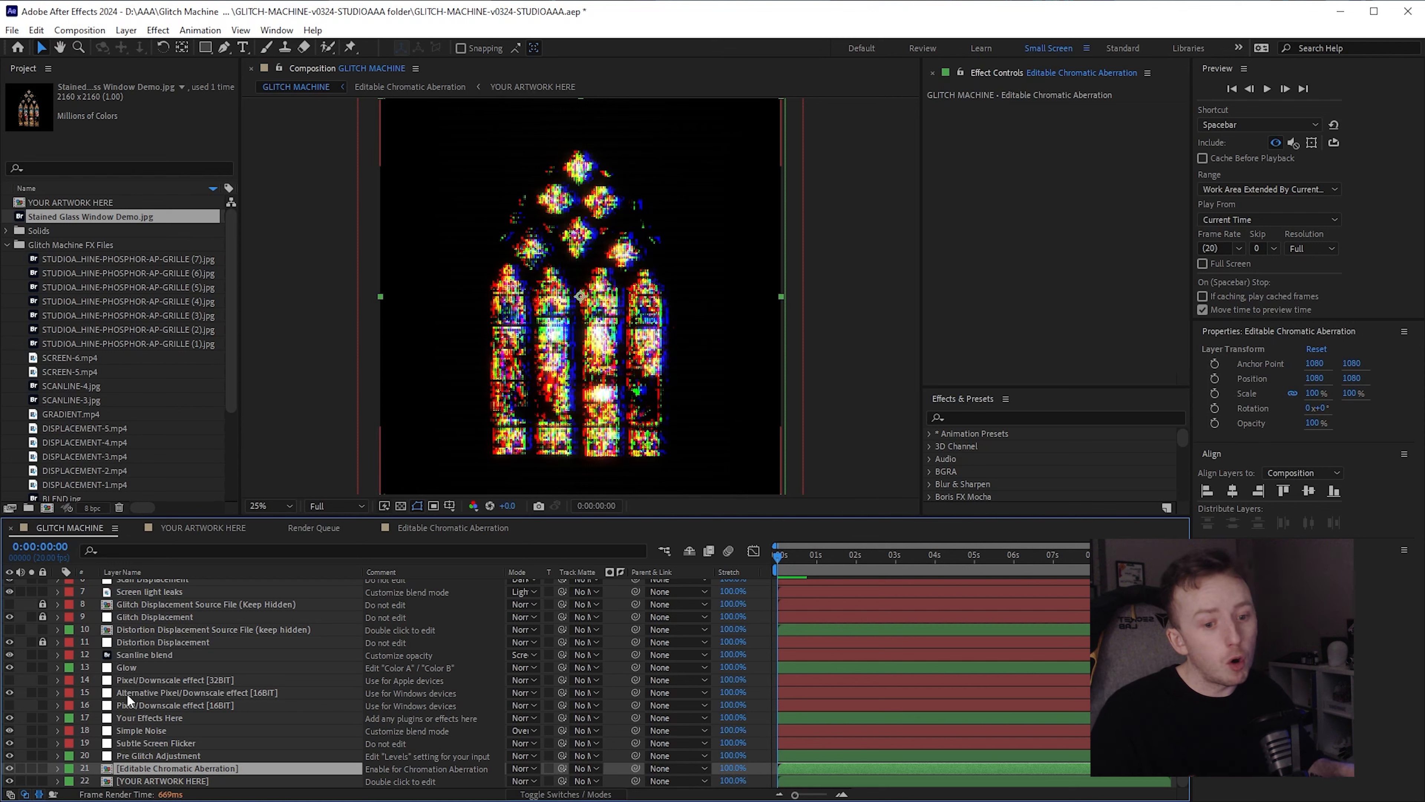
# - Set the Mosaic effect's horizontal and vertical blocks to 64 on the Alternative Pixel/Downscale effect [16BIT] layer
pyautogui.click(127, 693)
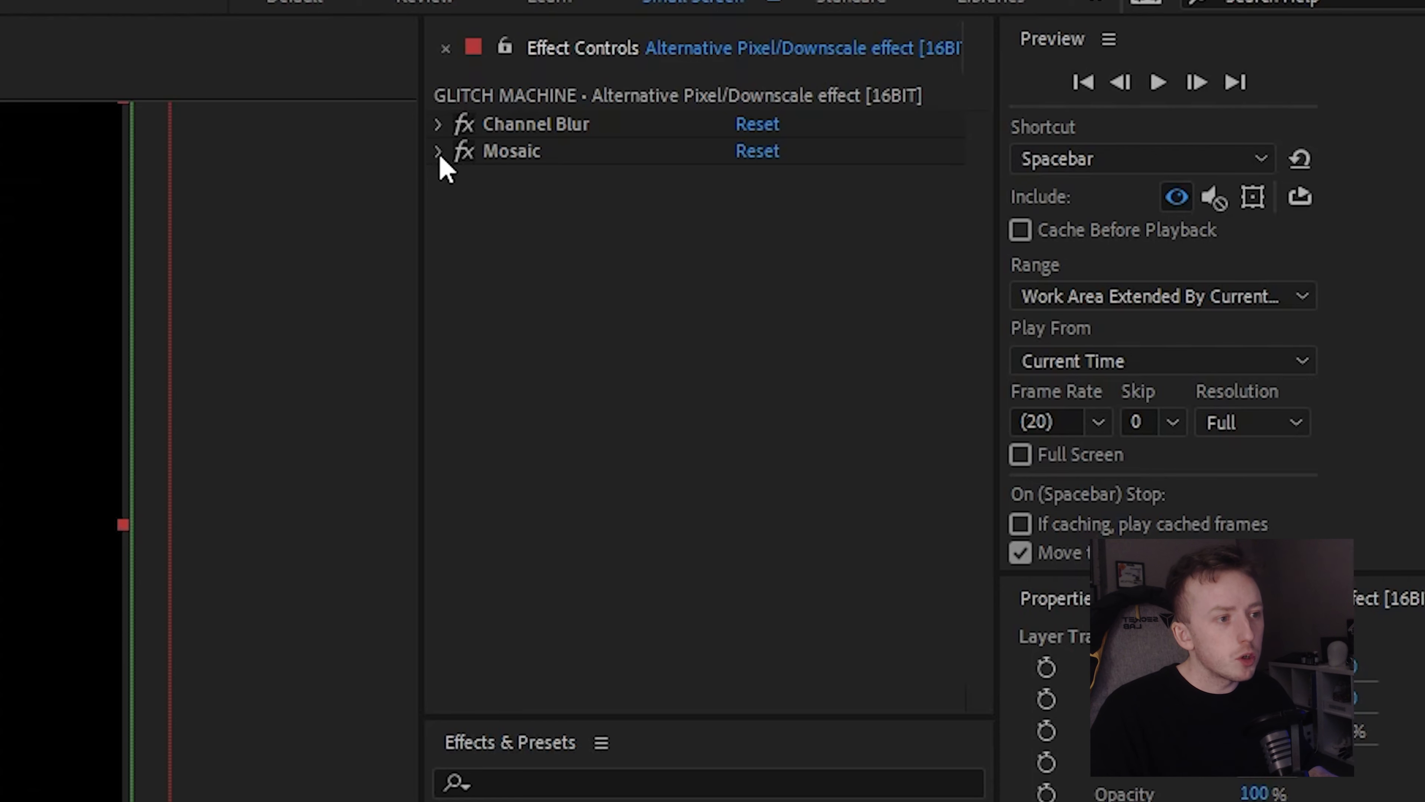
pyautogui.click(438, 152)
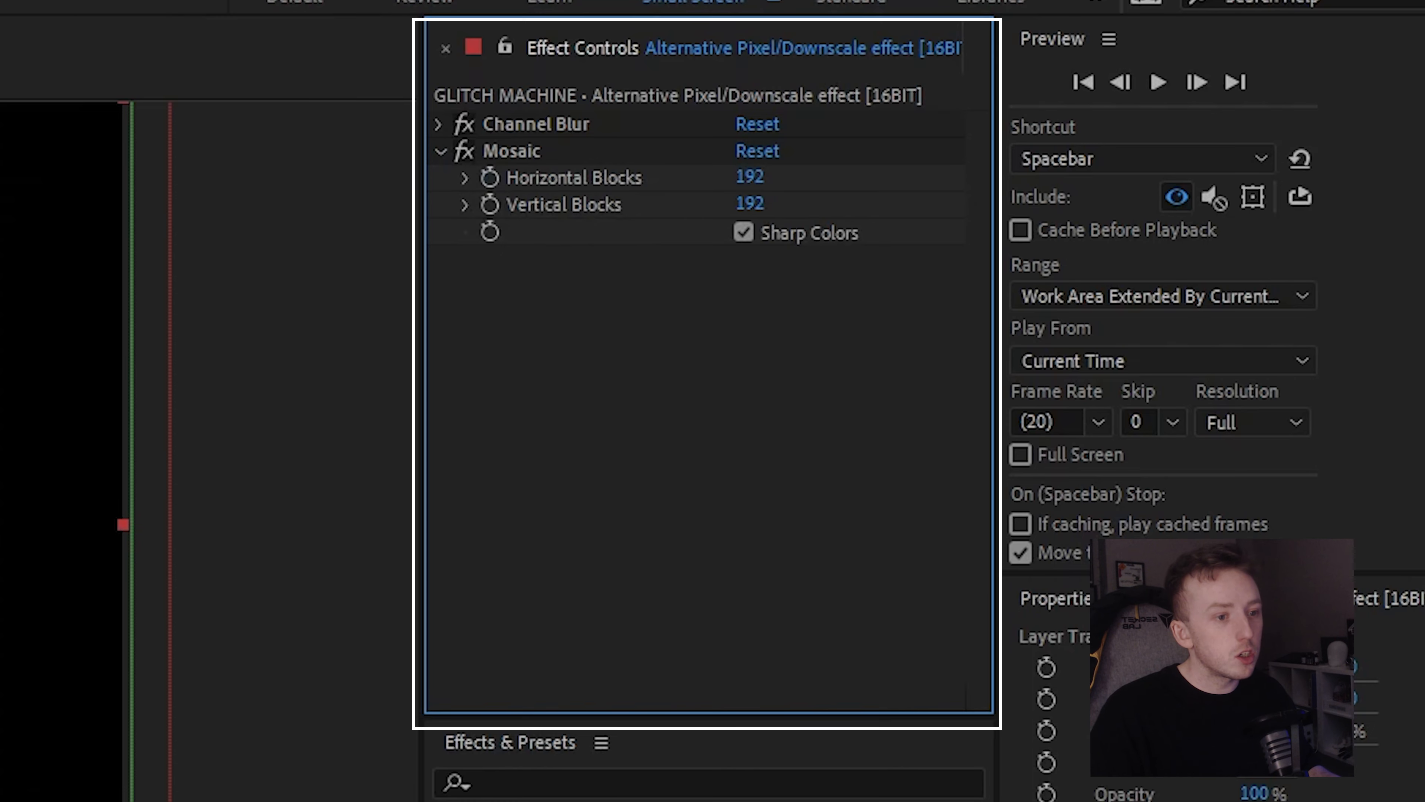
pyautogui.click(747, 203)
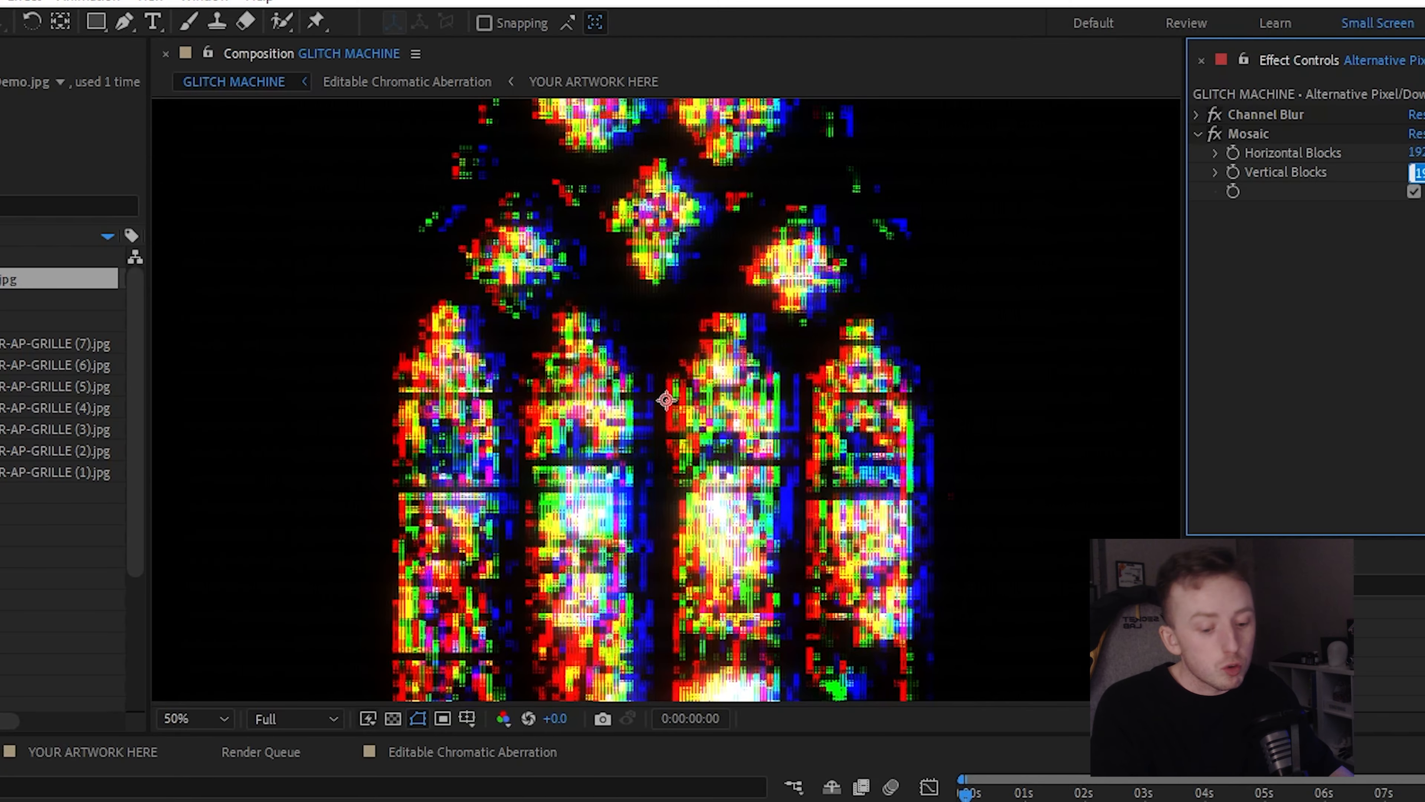
pyautogui.write('64')
pyautogui.press('Return')
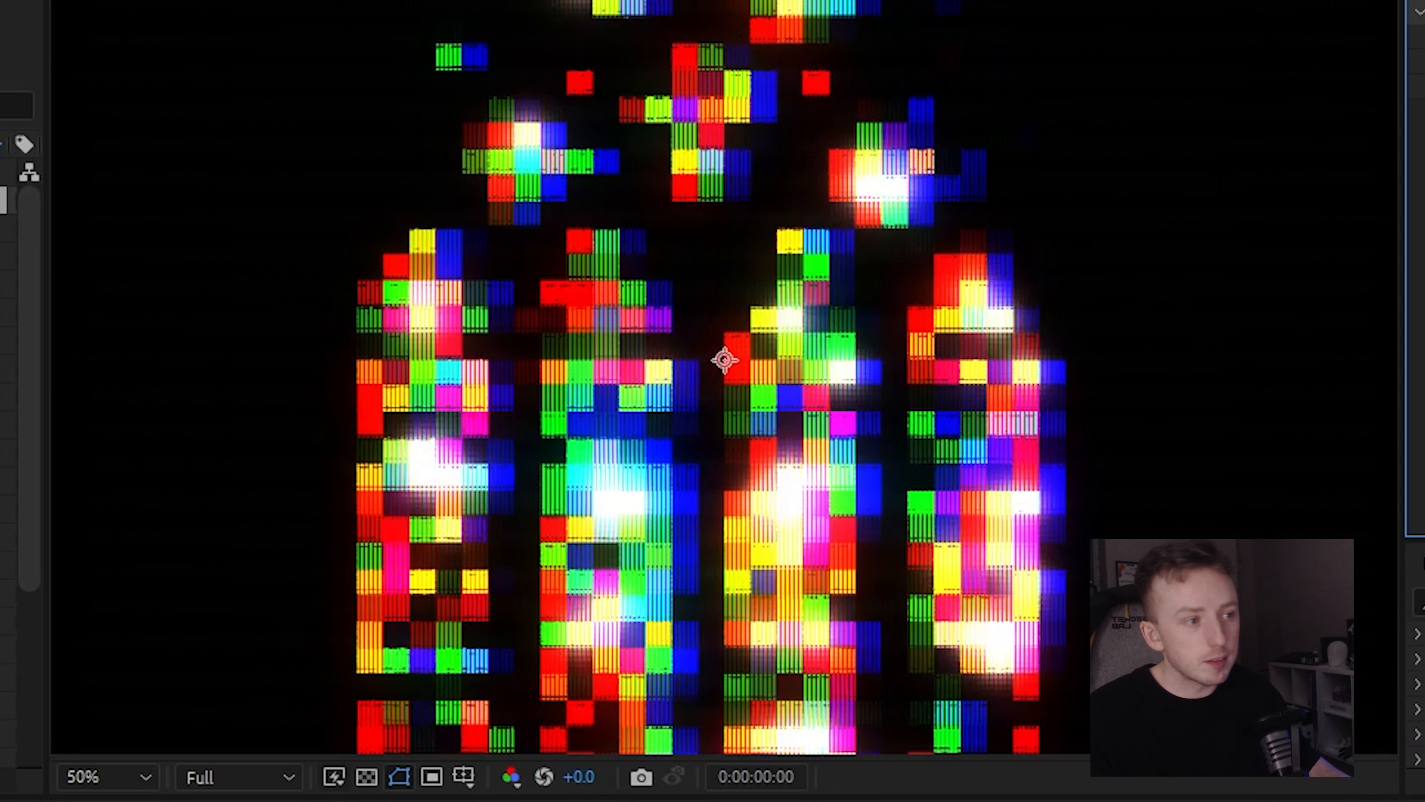
# - Try 32 horizontal and vertical Mosaic blocks, check the look at 0:00:01:10, and return to the first frame
pyautogui.click(1073, 133)
pyautogui.write('32')
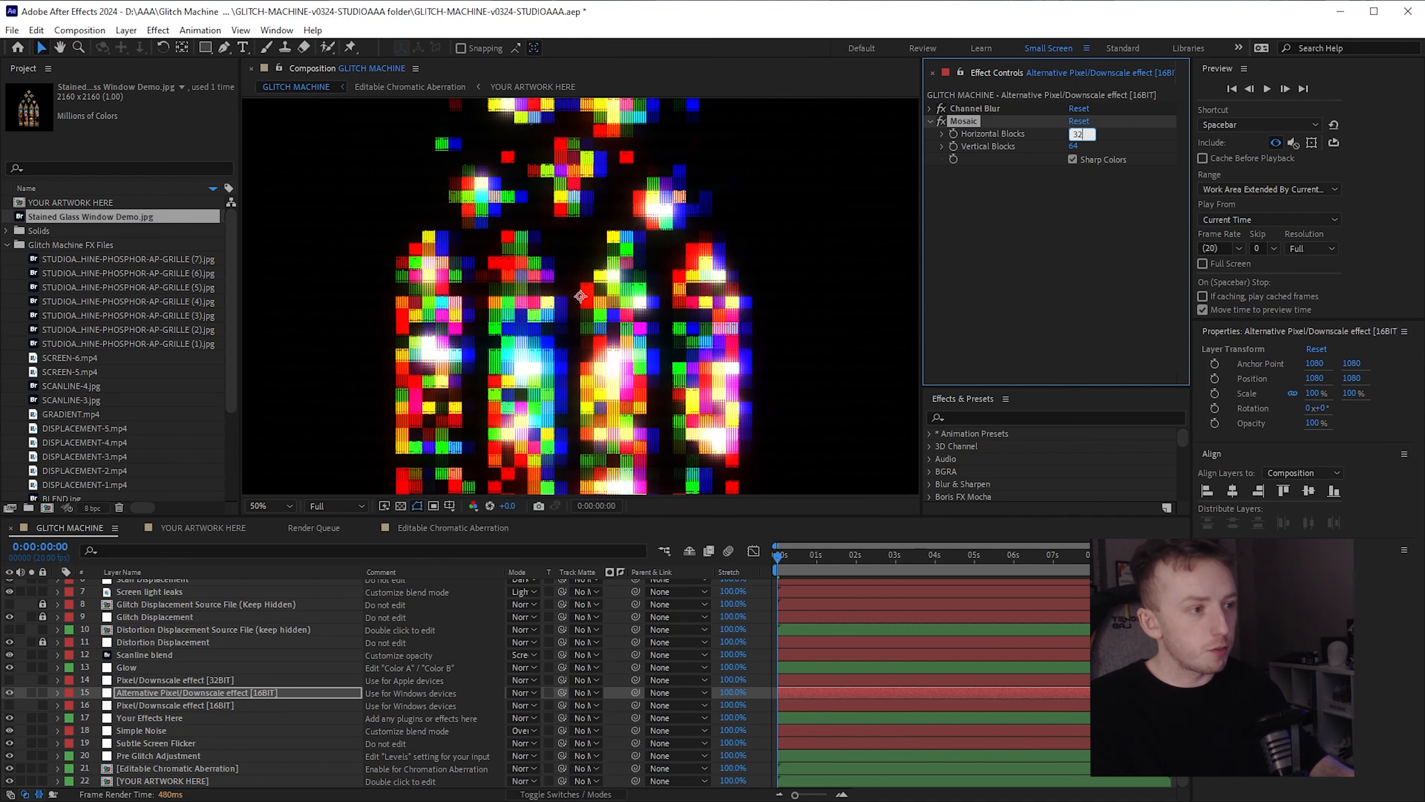
pyautogui.press('Tab')
pyautogui.write('32')
pyautogui.press('Return')
pyautogui.scroll(-2, 804, 235)
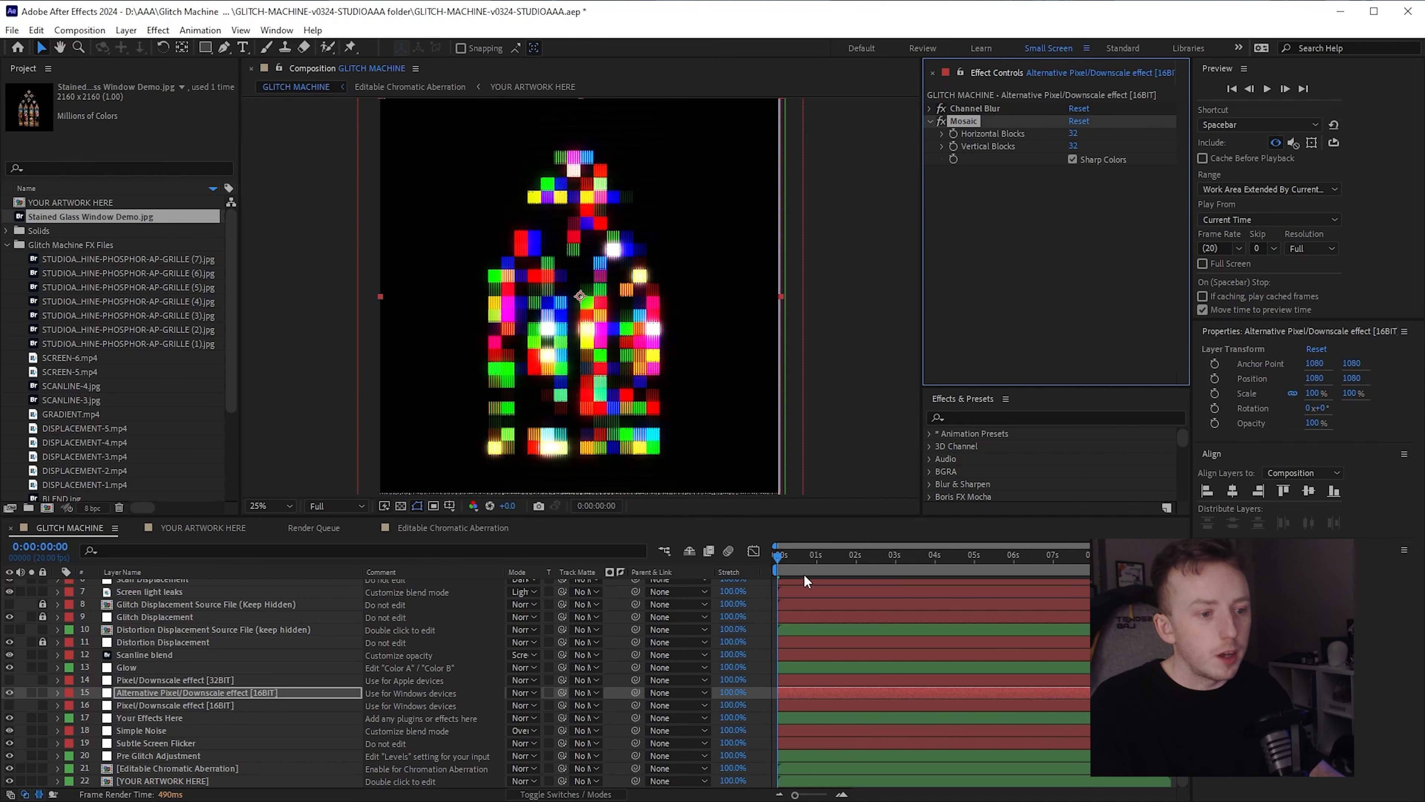
pyautogui.moveTo(805, 571); pyautogui.dragTo(838, 570)
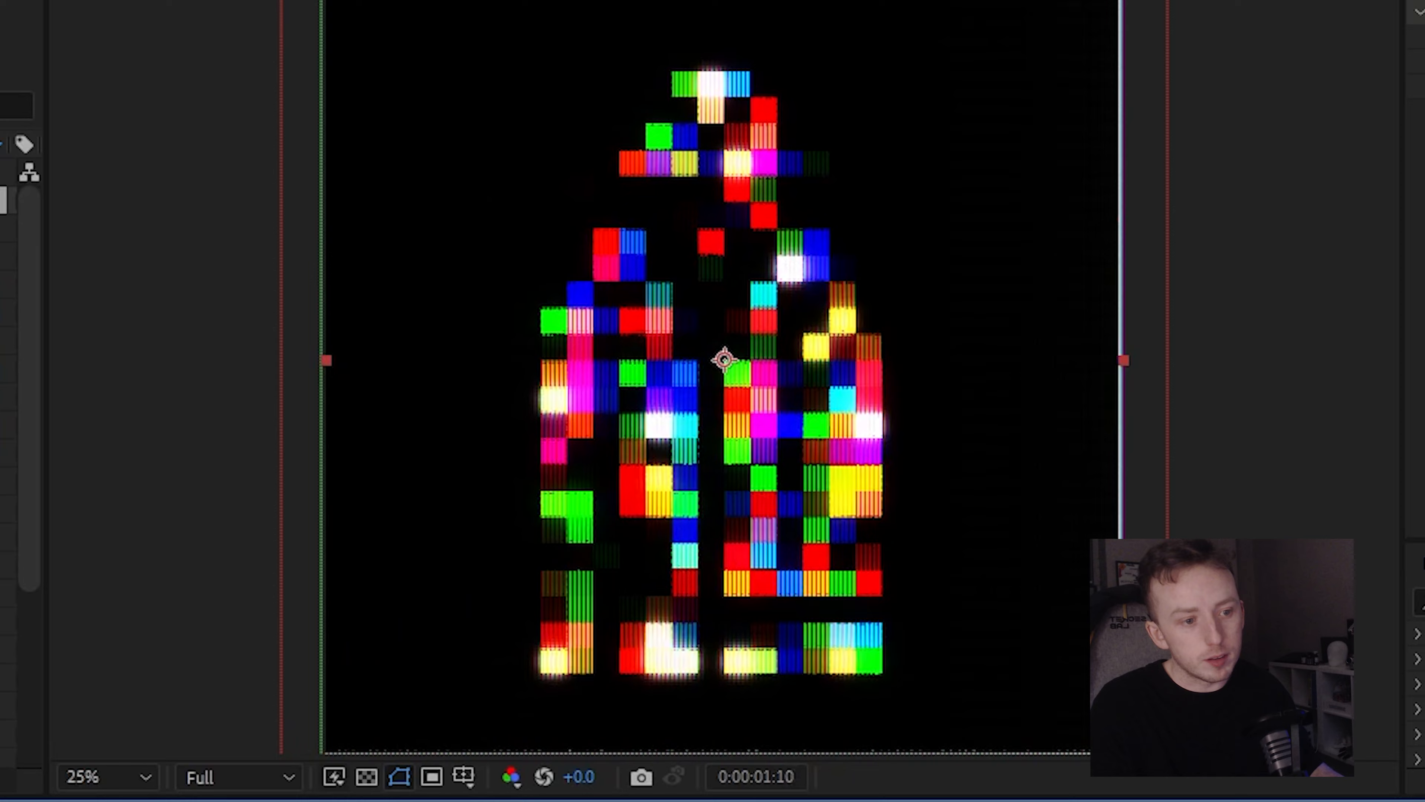
pyautogui.press('Home')
# - Set the Mosaic effect's Horizontal Blocks and Vertical Blocks to 250
pyautogui.click(1074, 133)
pyautogui.write('250')
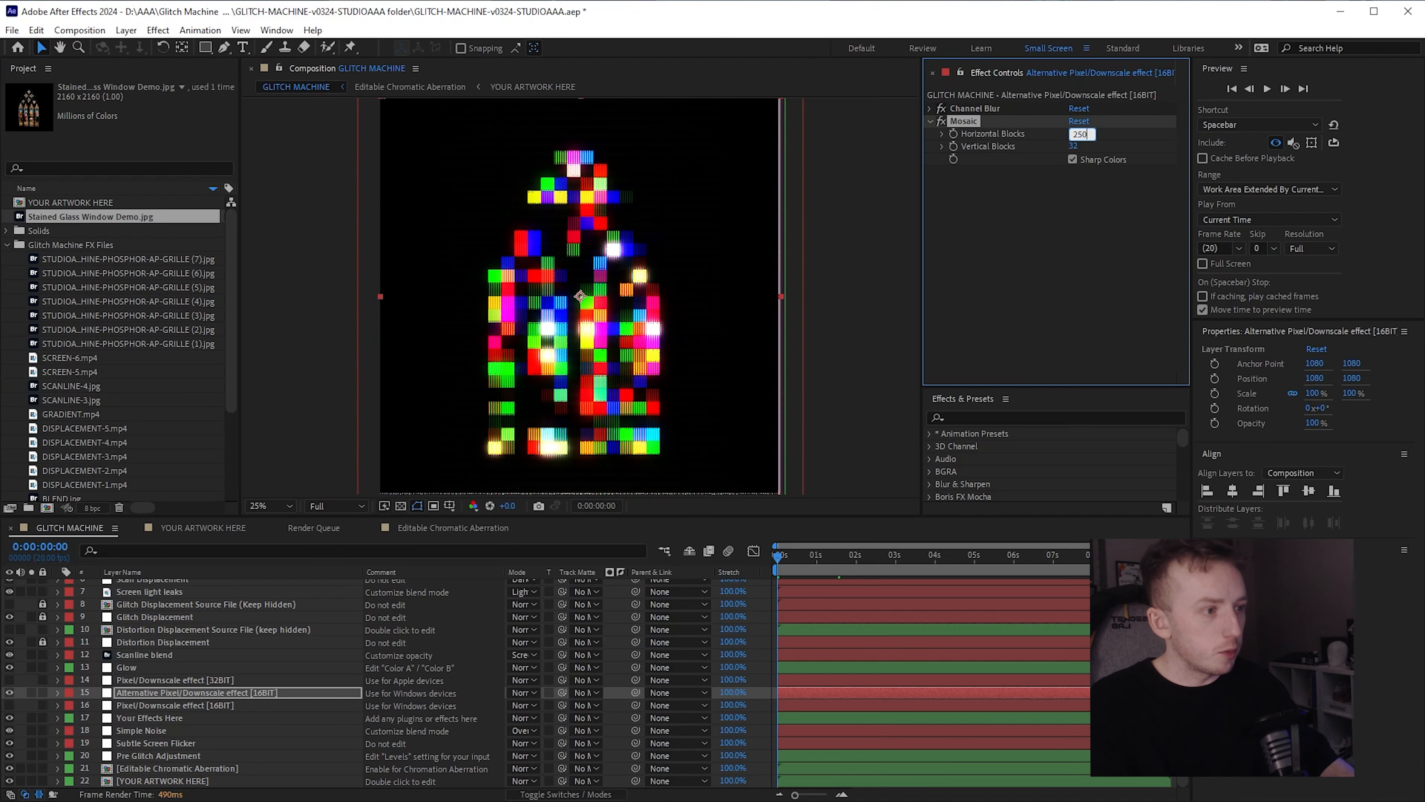
pyautogui.press('Return')
pyautogui.click(1073, 146)
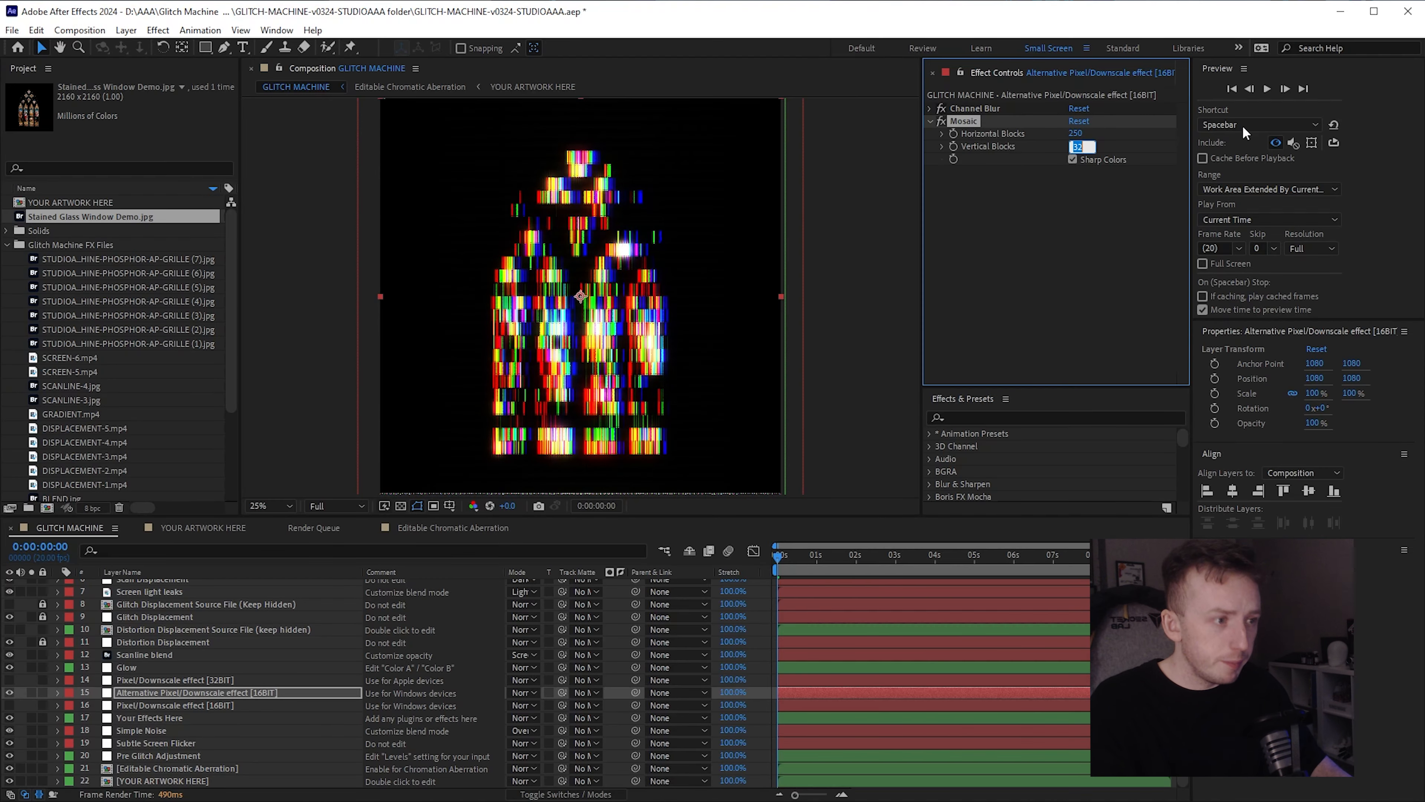
pyautogui.write('250')
pyautogui.press('Return')
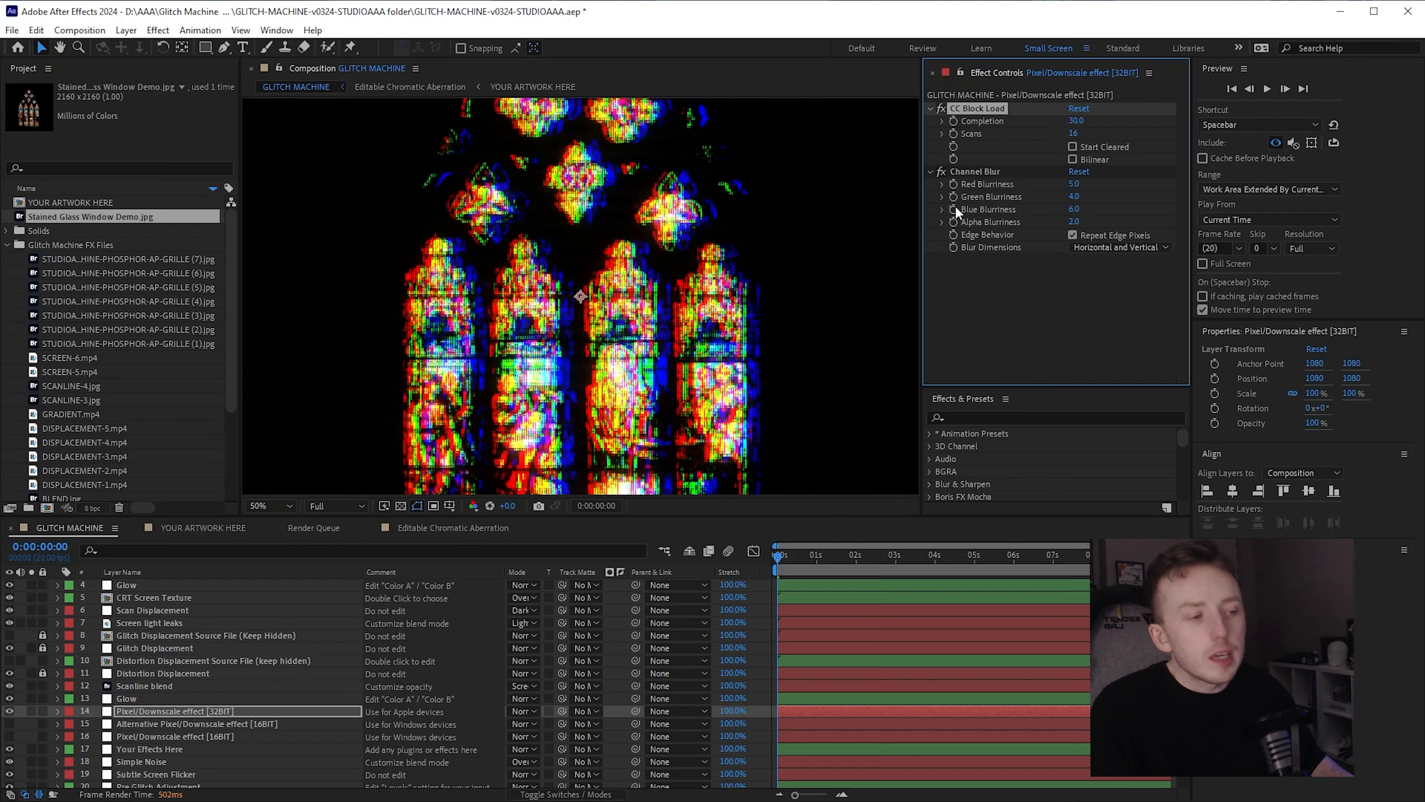
# - Set the CC Block Load Completion to 15 on the Pixel/Downscale effect [32BIT] layer
pyautogui.scroll(1, 655, 206)
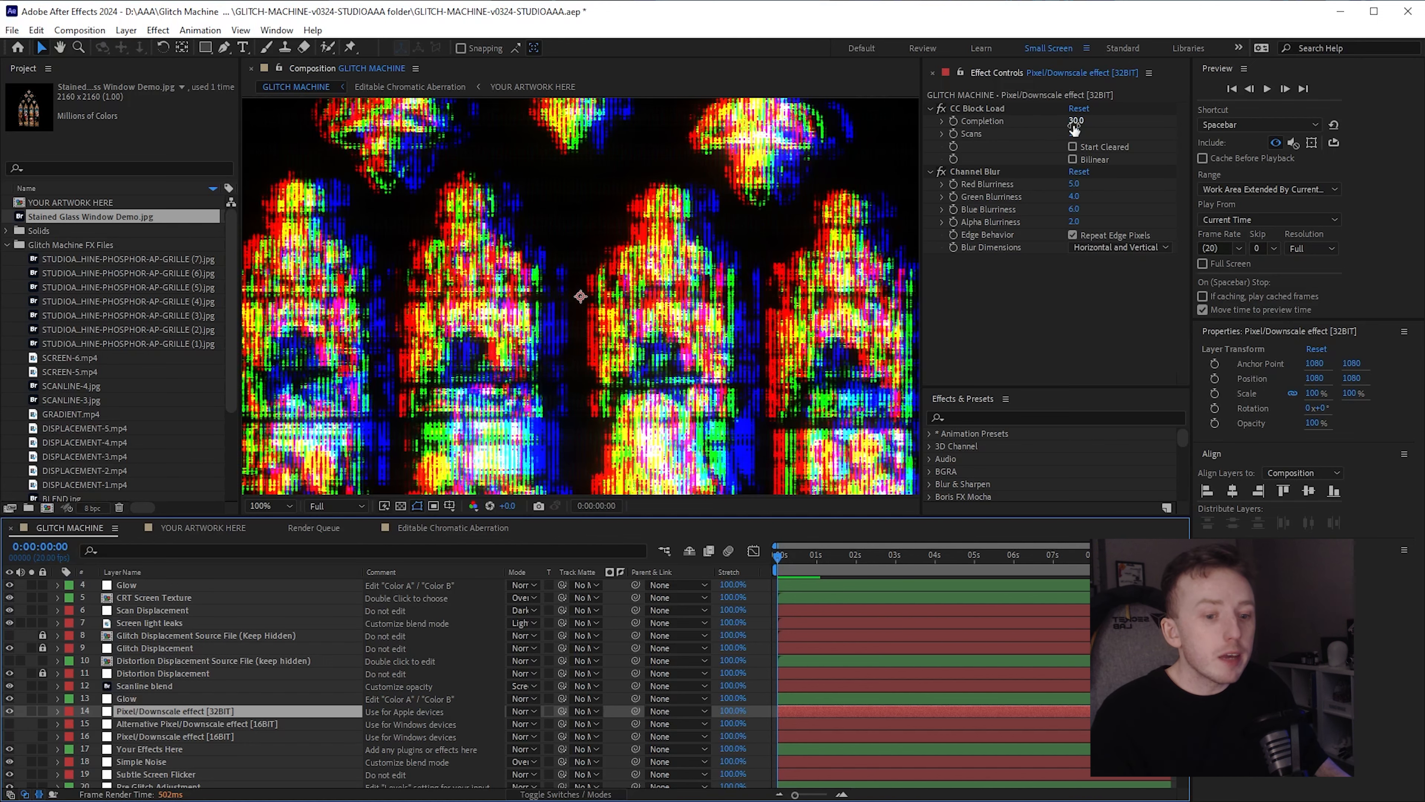
pyautogui.scroll(-1, 566, 215)
pyautogui.scroll(2, 566, 216)
pyautogui.scroll(-1, 566, 216)
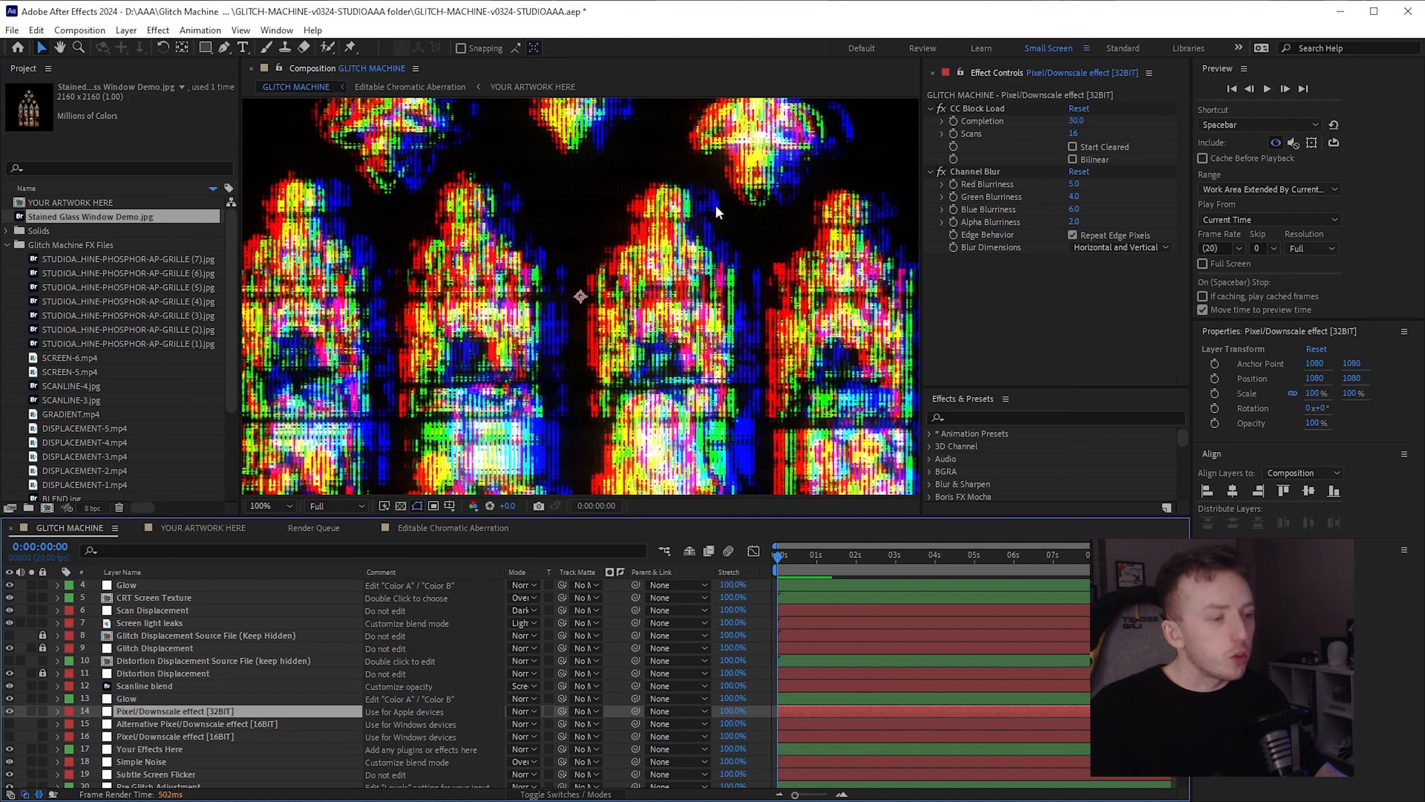
pyautogui.click(1076, 120)
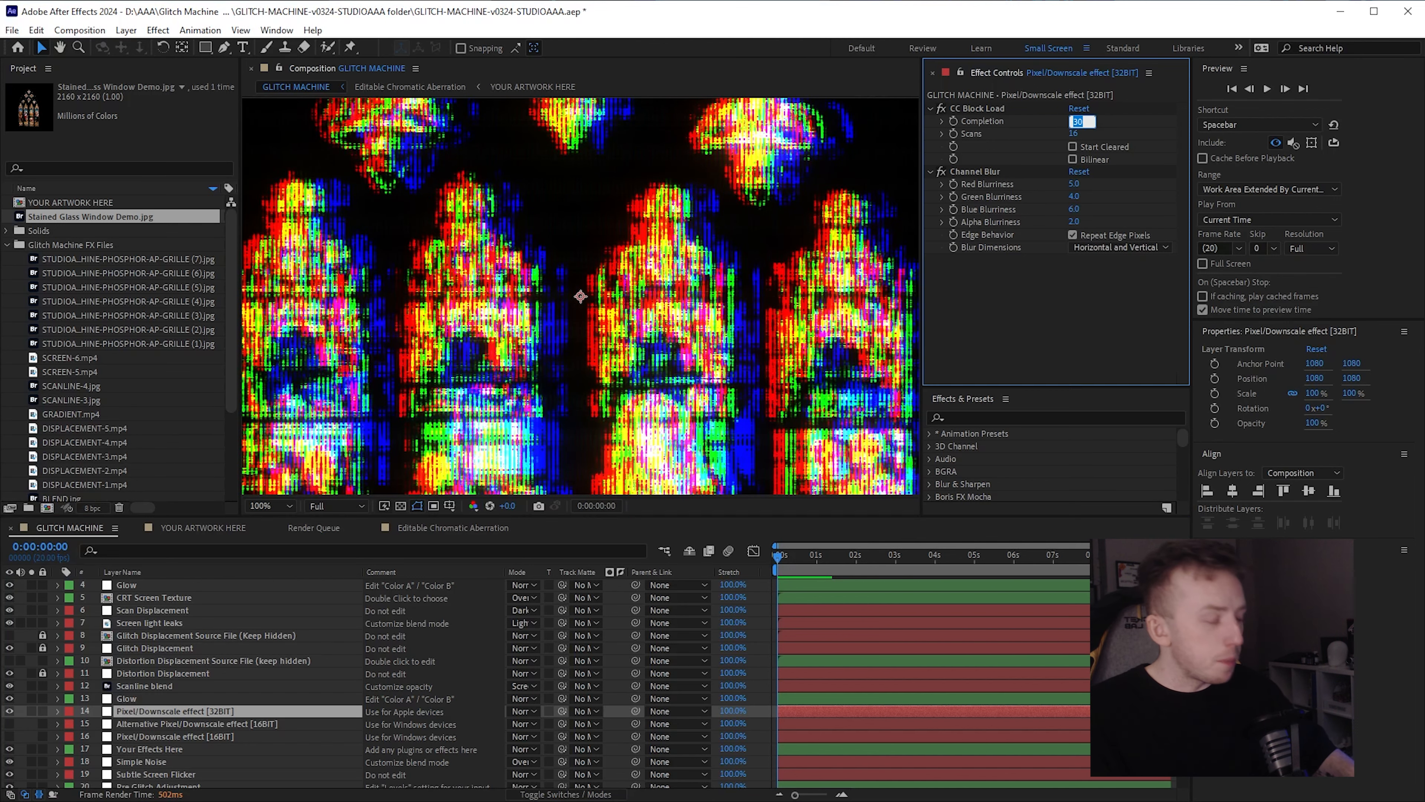
pyautogui.write('15')
pyautogui.press('Return')
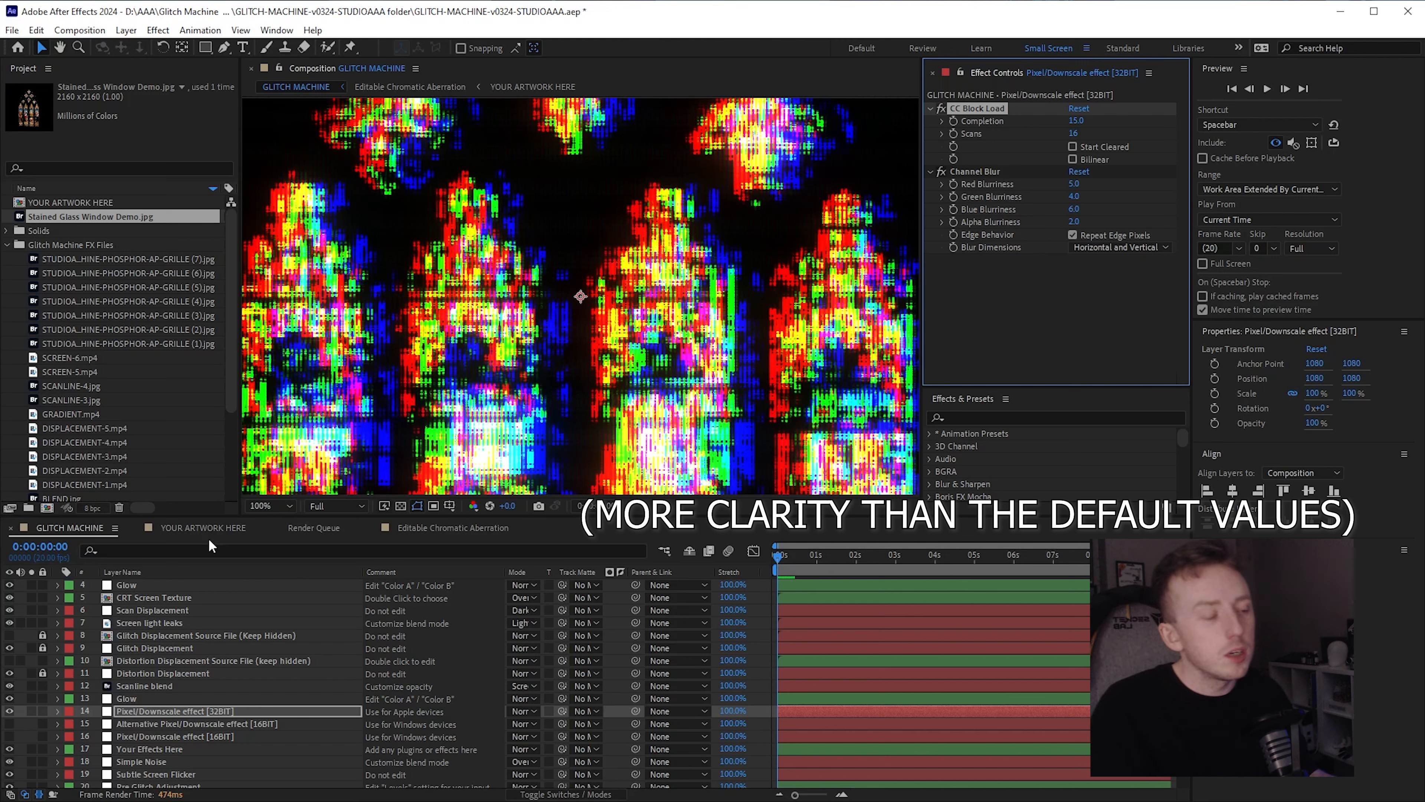
# - Try a CC Block Load Completion of 14 and set it back to 15
pyautogui.moveTo(1076, 121); pyautogui.dragTo(1019, 123)
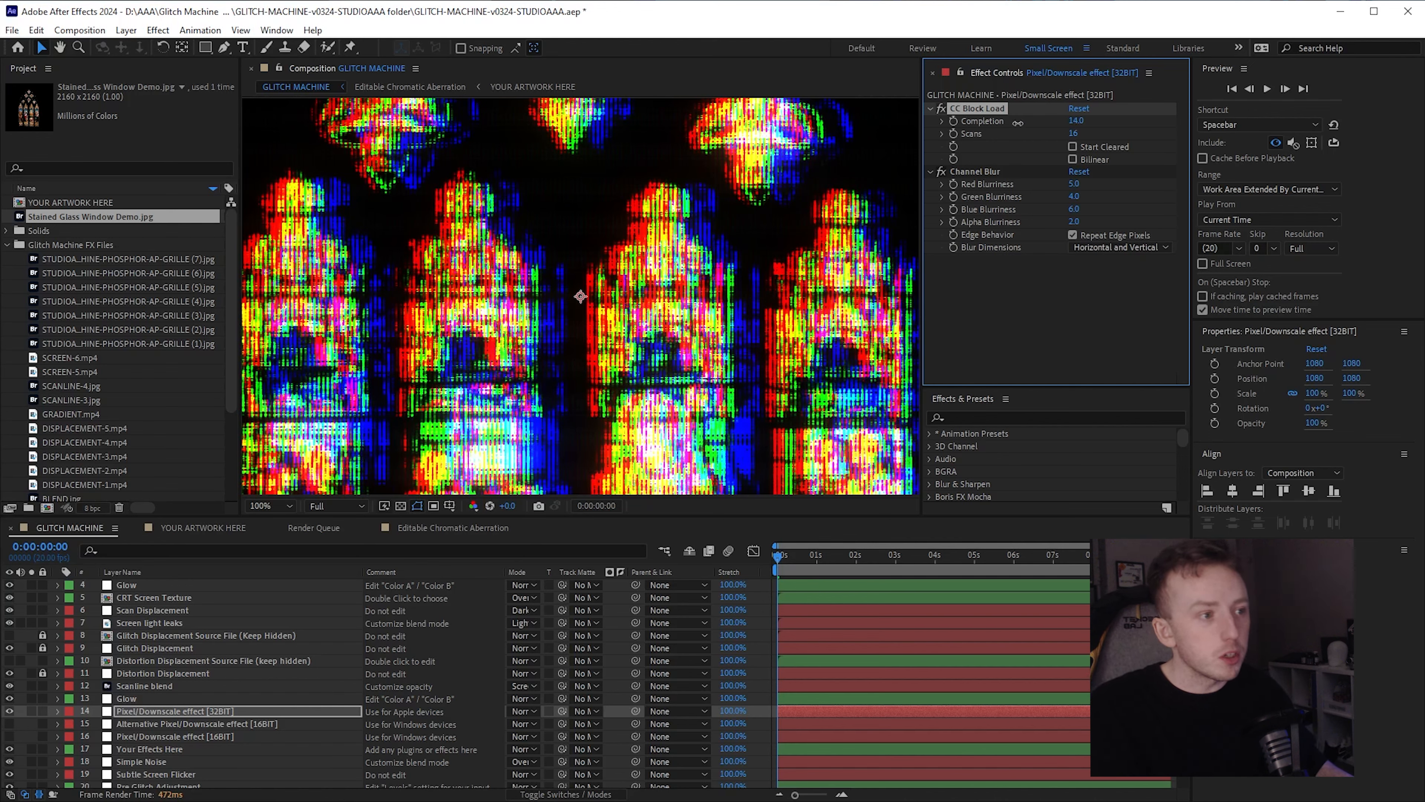
pyautogui.click(1073, 123)
pyautogui.write('15')
pyautogui.press('Return')
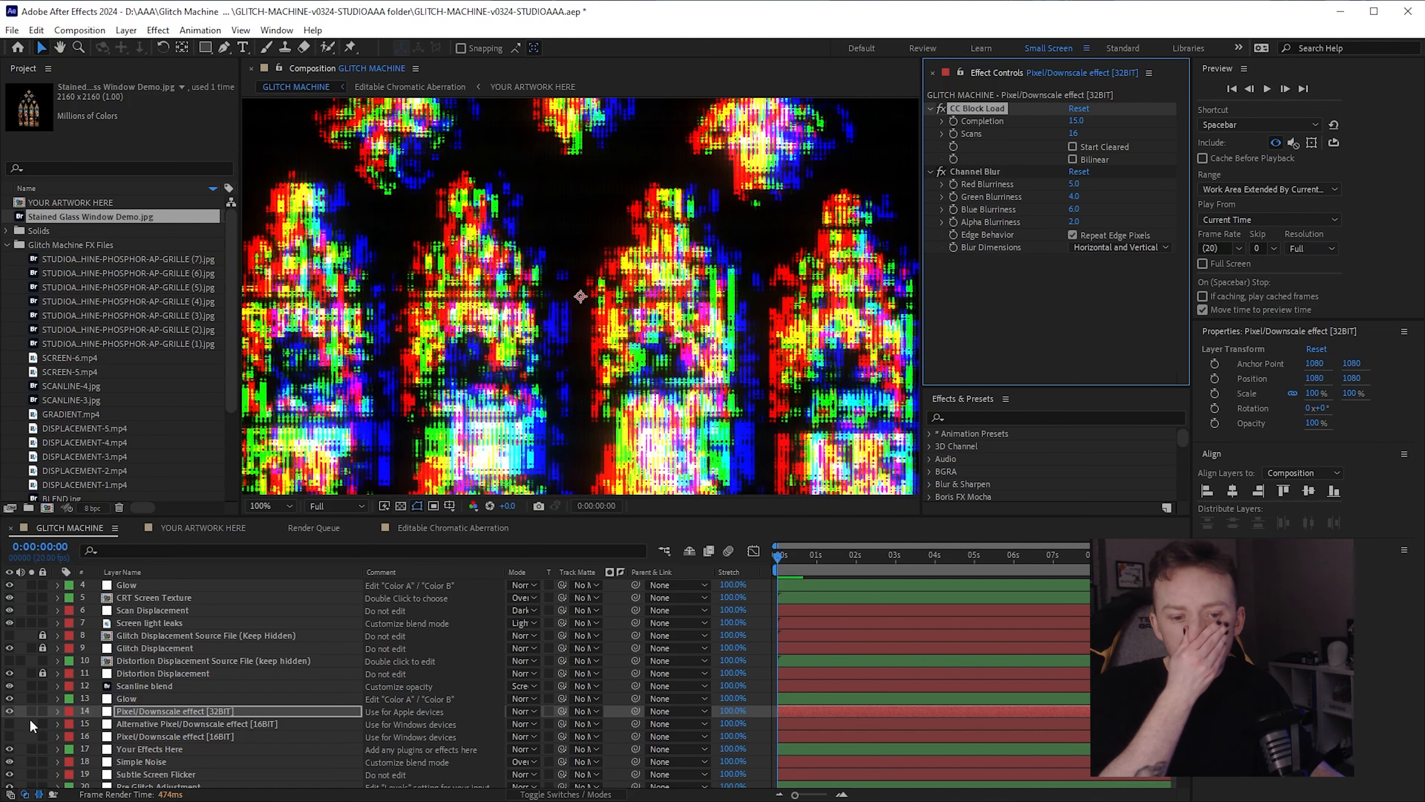
# - Hide the Pixel/Downscale effect [32BIT] layer, preview the Alternative [16BIT] layer in its place, and hide that one too
pyautogui.click(10, 711)
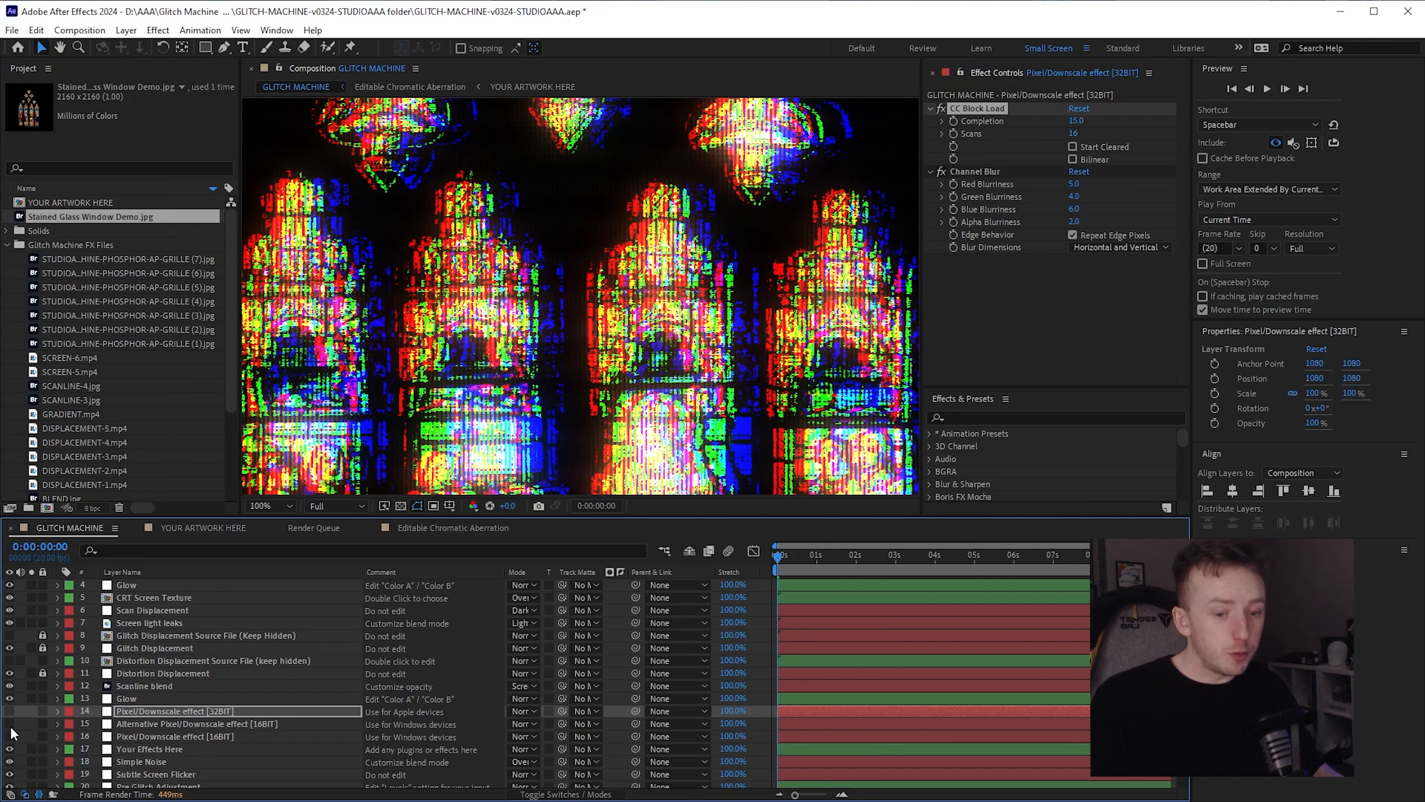
pyautogui.click(10, 724)
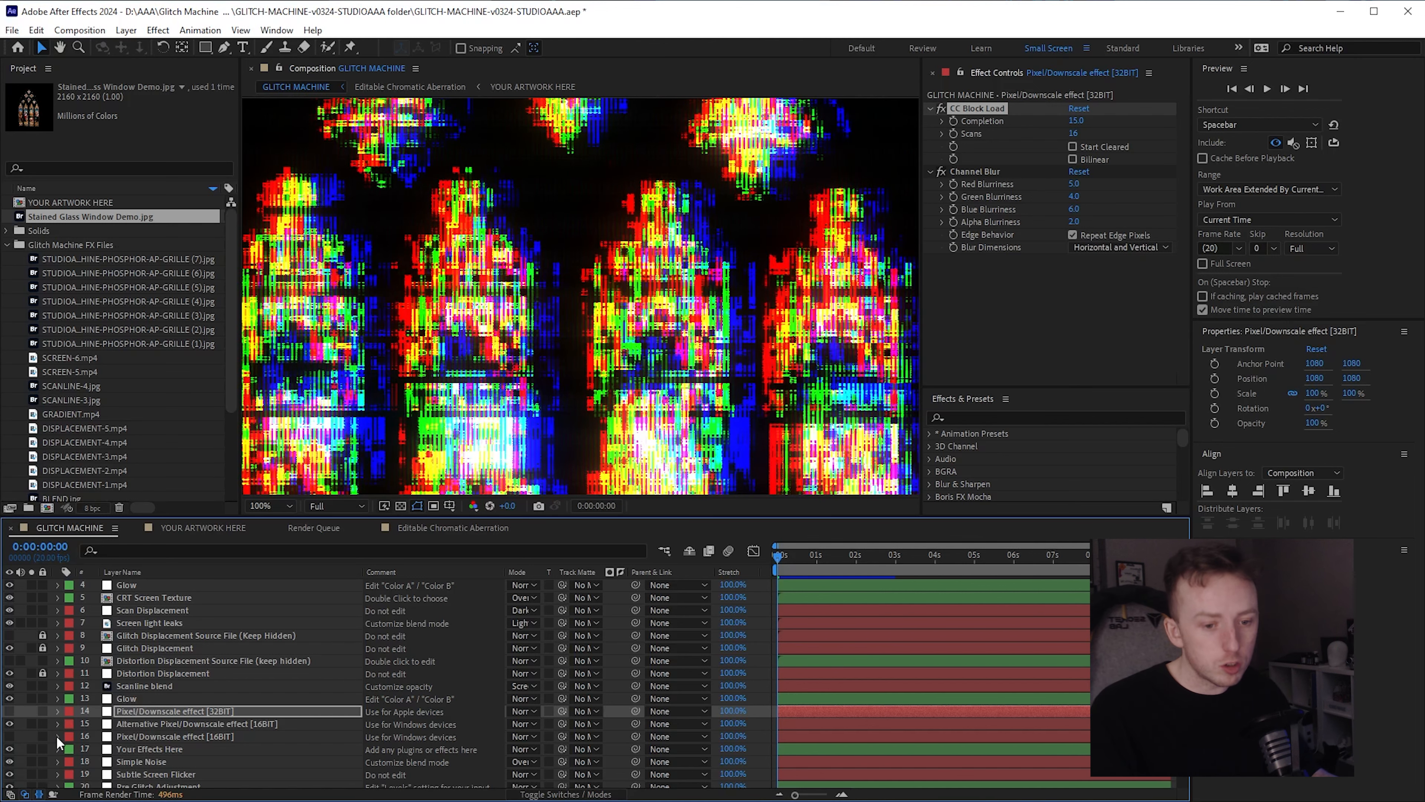
pyautogui.scroll(-2, 679, 264)
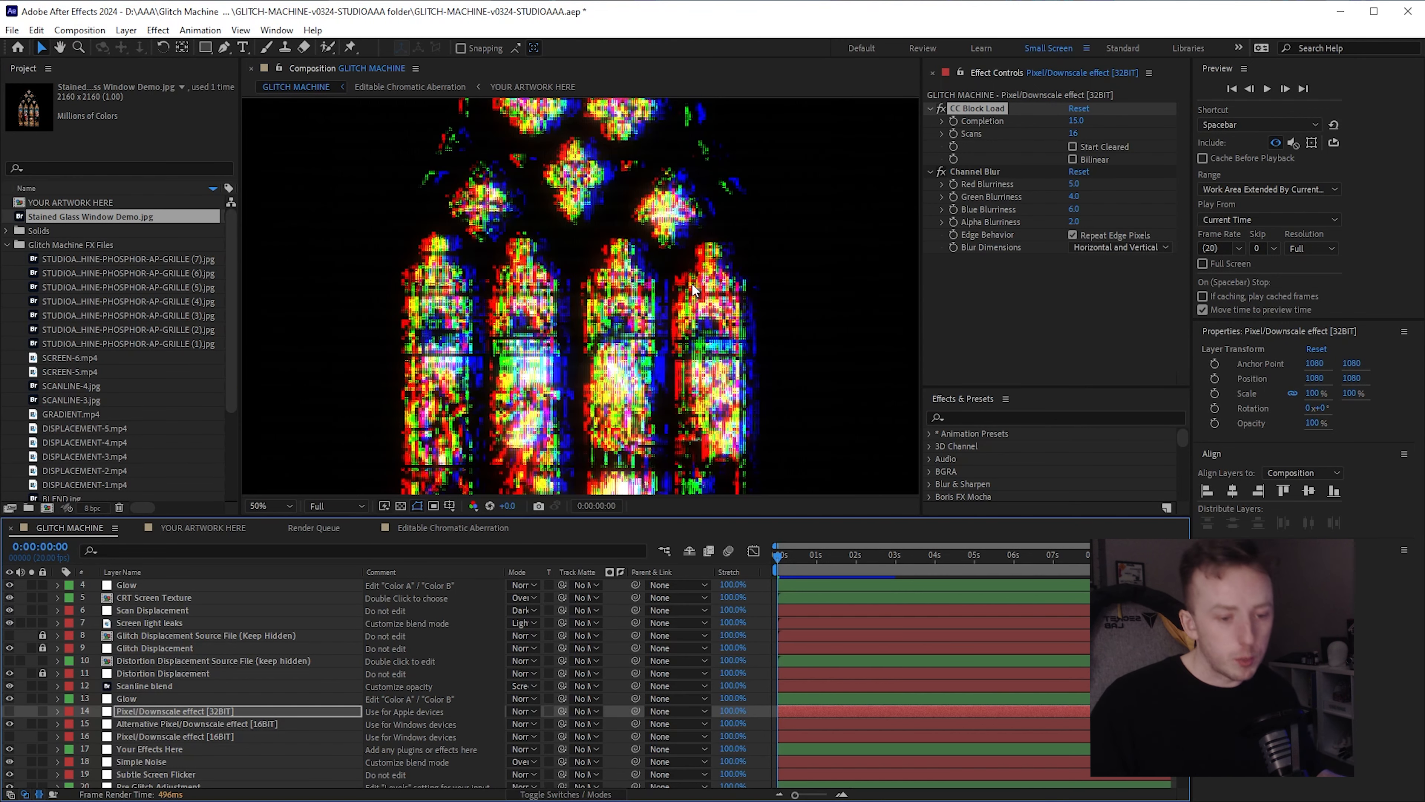
pyautogui.click(97, 726)
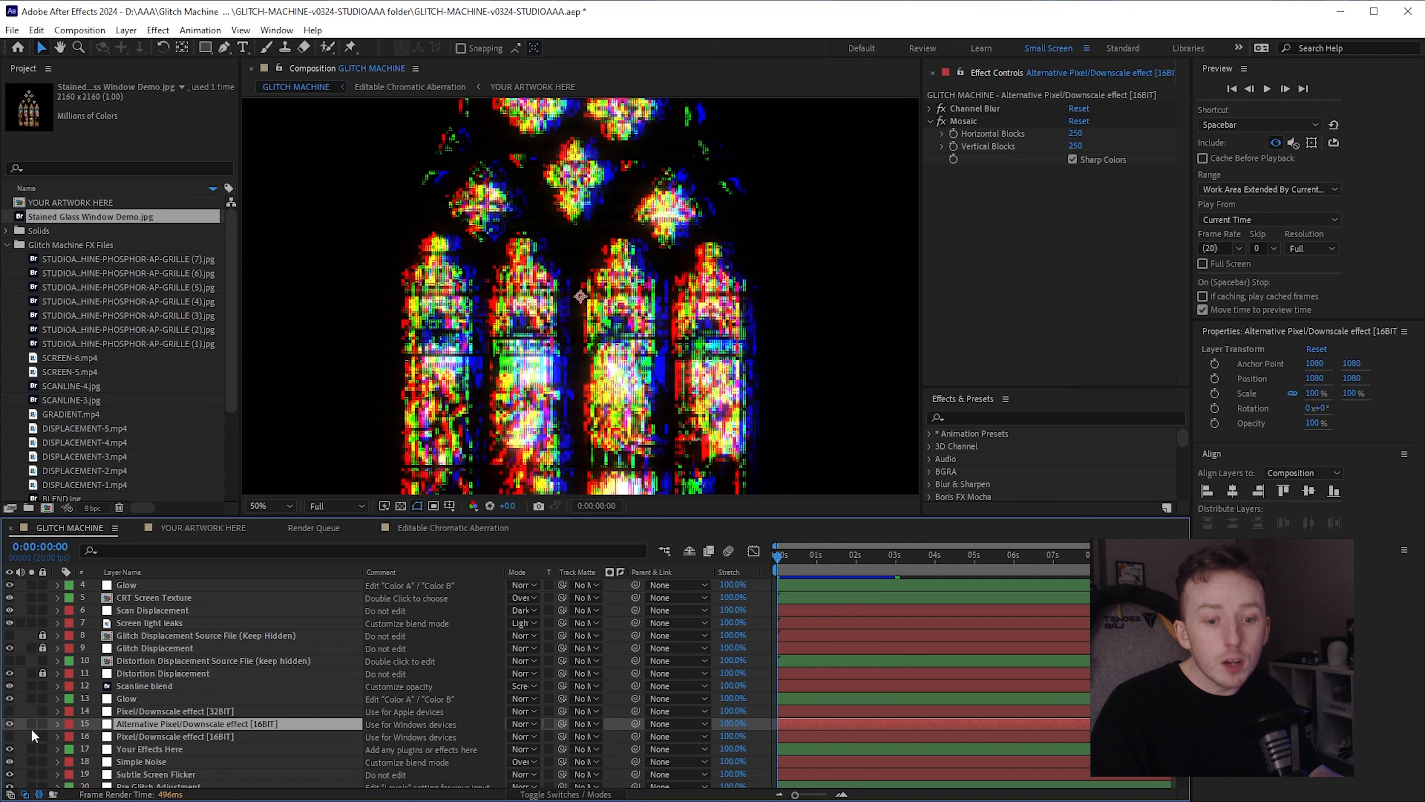
pyautogui.click(9, 724)
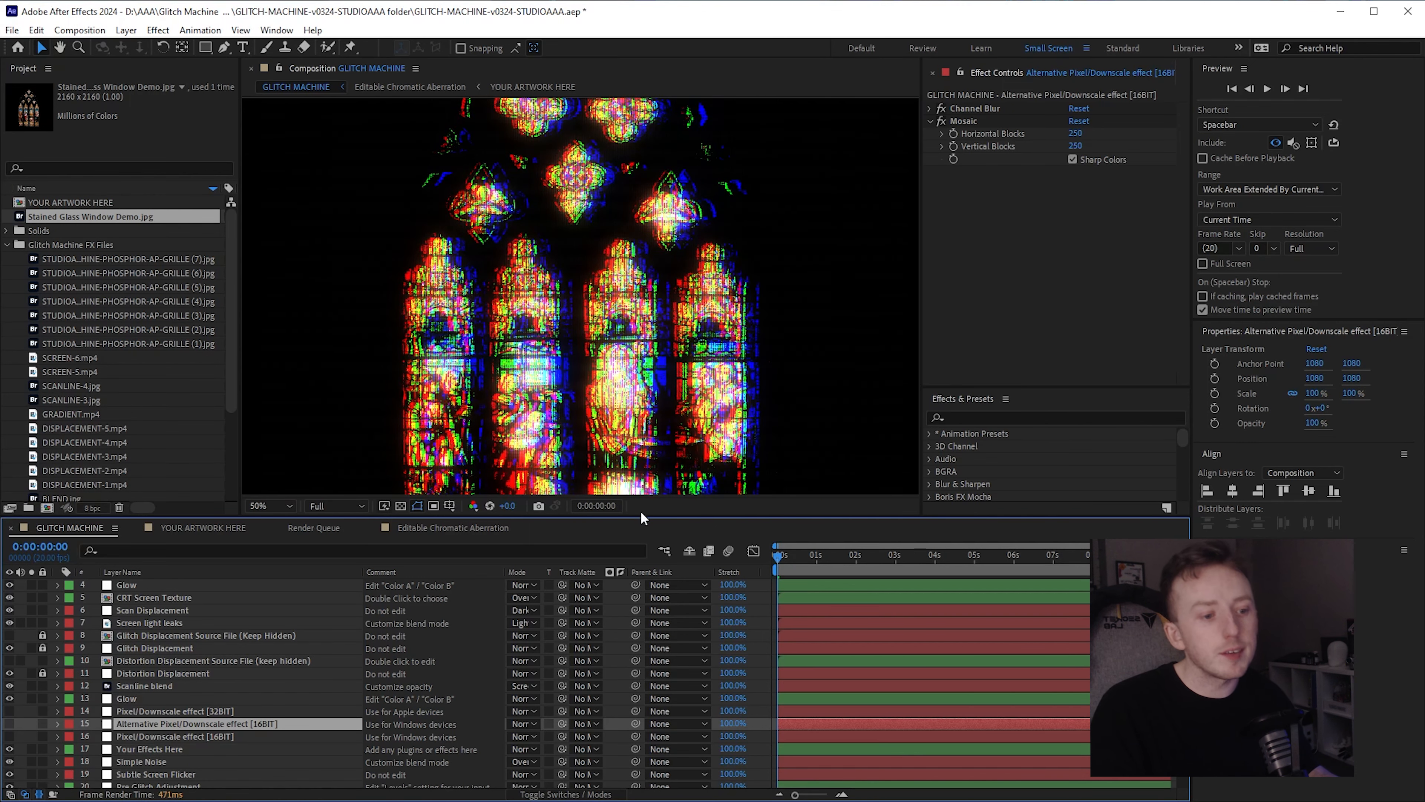
# - Temporarily enlarge the composition viewer to examine the whole stained glass artwork without the pixel effects
pyautogui.moveTo(643, 516); pyautogui.dragTo(645, 764)
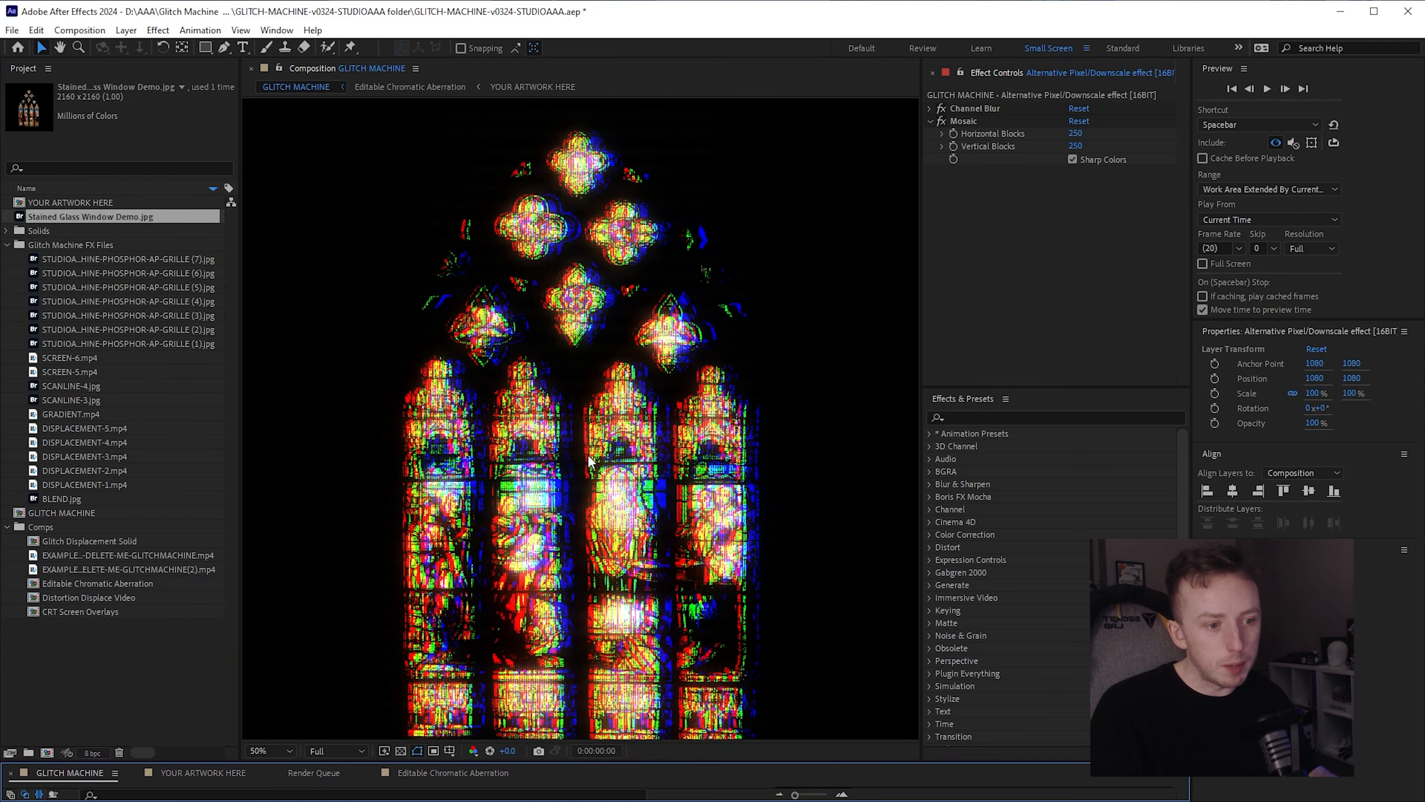
pyautogui.press('h')
pyautogui.moveTo(613, 442); pyautogui.dragTo(609, 421)
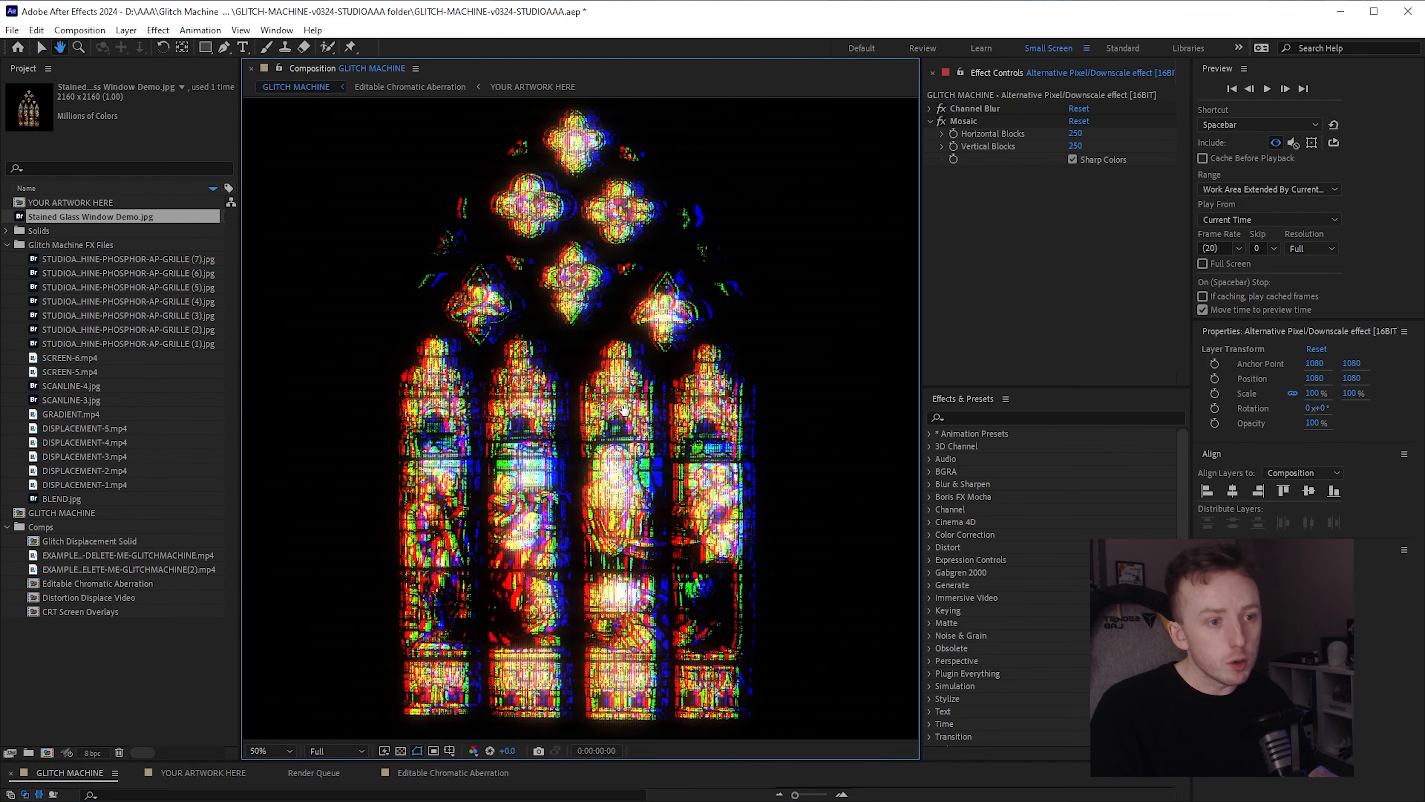
pyautogui.moveTo(639, 762); pyautogui.dragTo(639, 538)
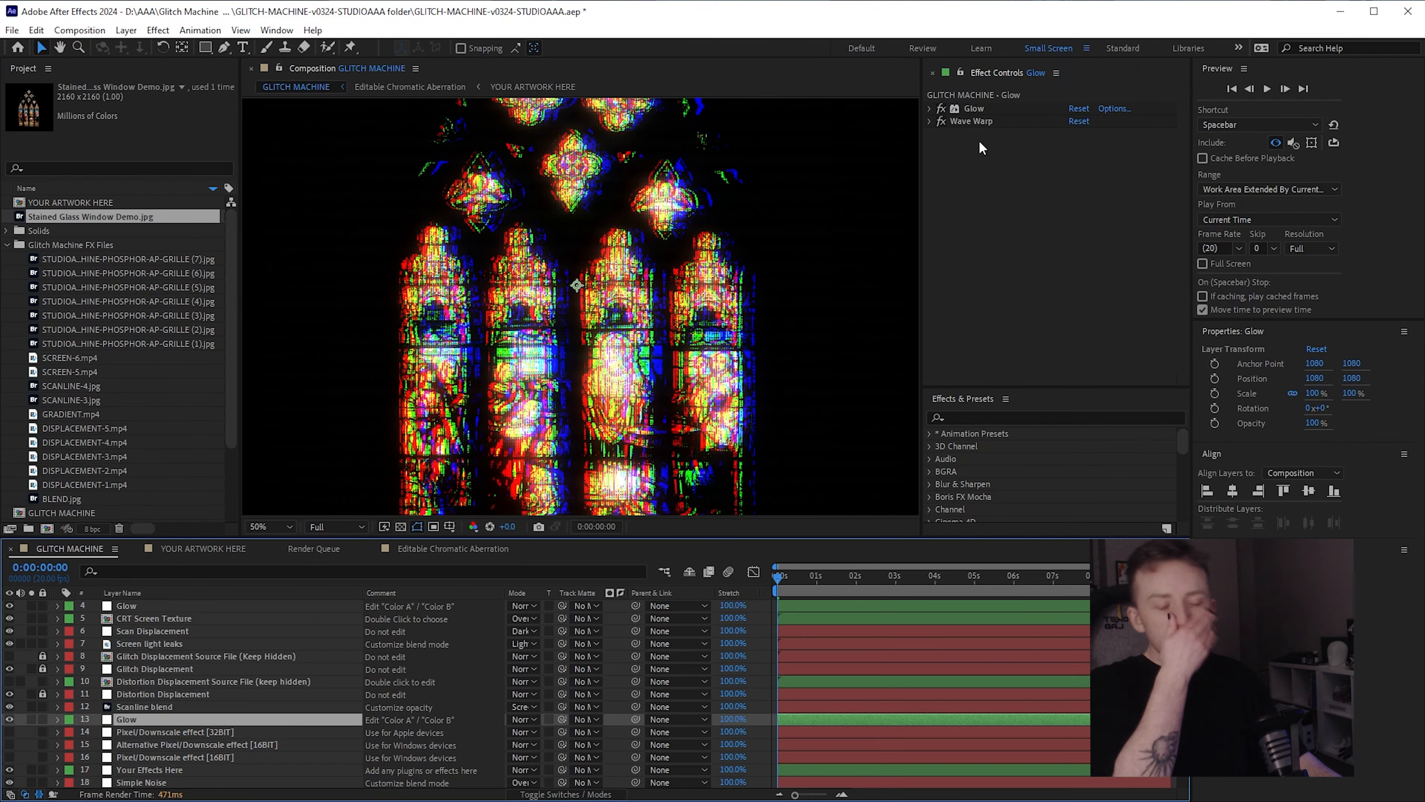
# - Expand the Glow effect on layer 13 and lower its Glow Threshold to strengthen the glow
pyautogui.click(121, 719)
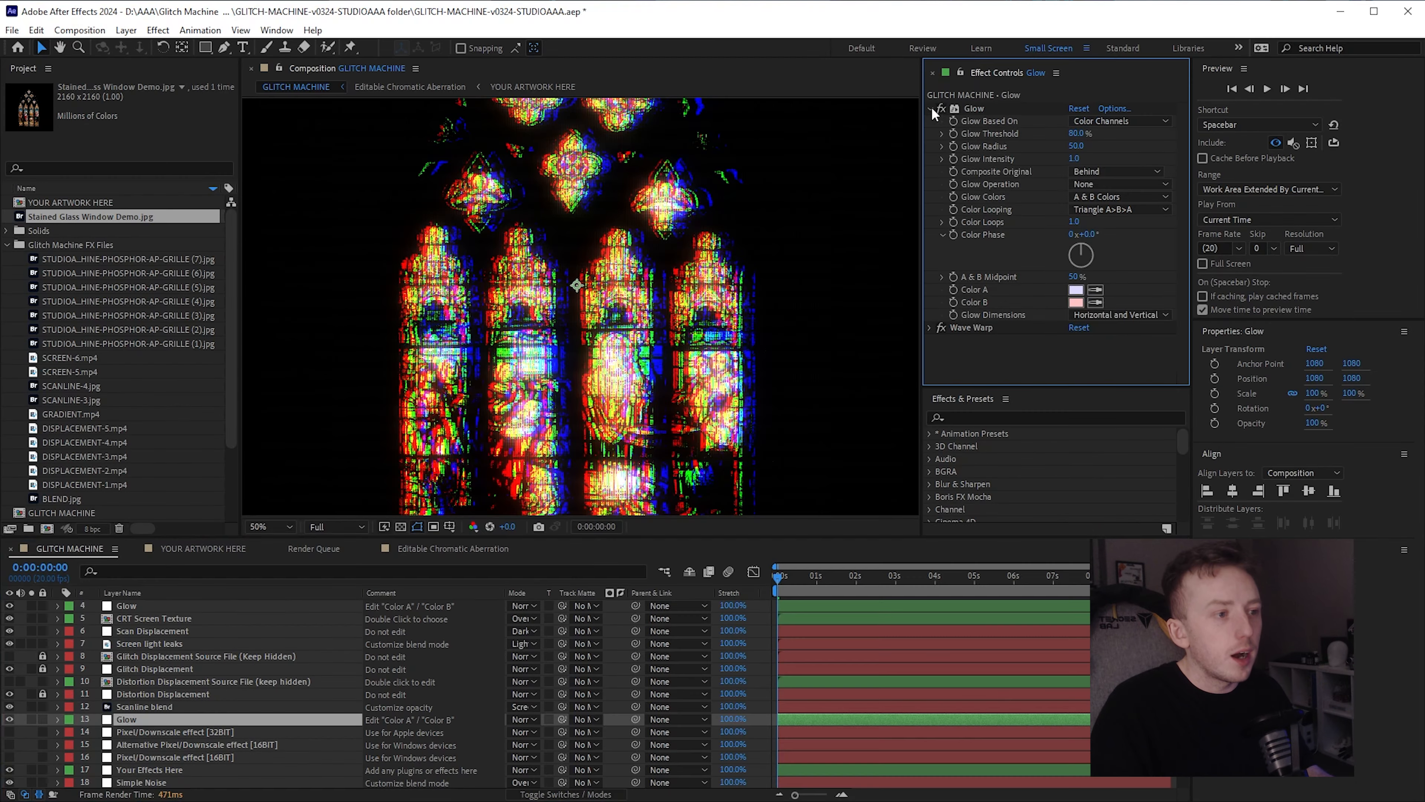
pyautogui.click(931, 109)
pyautogui.click(931, 108)
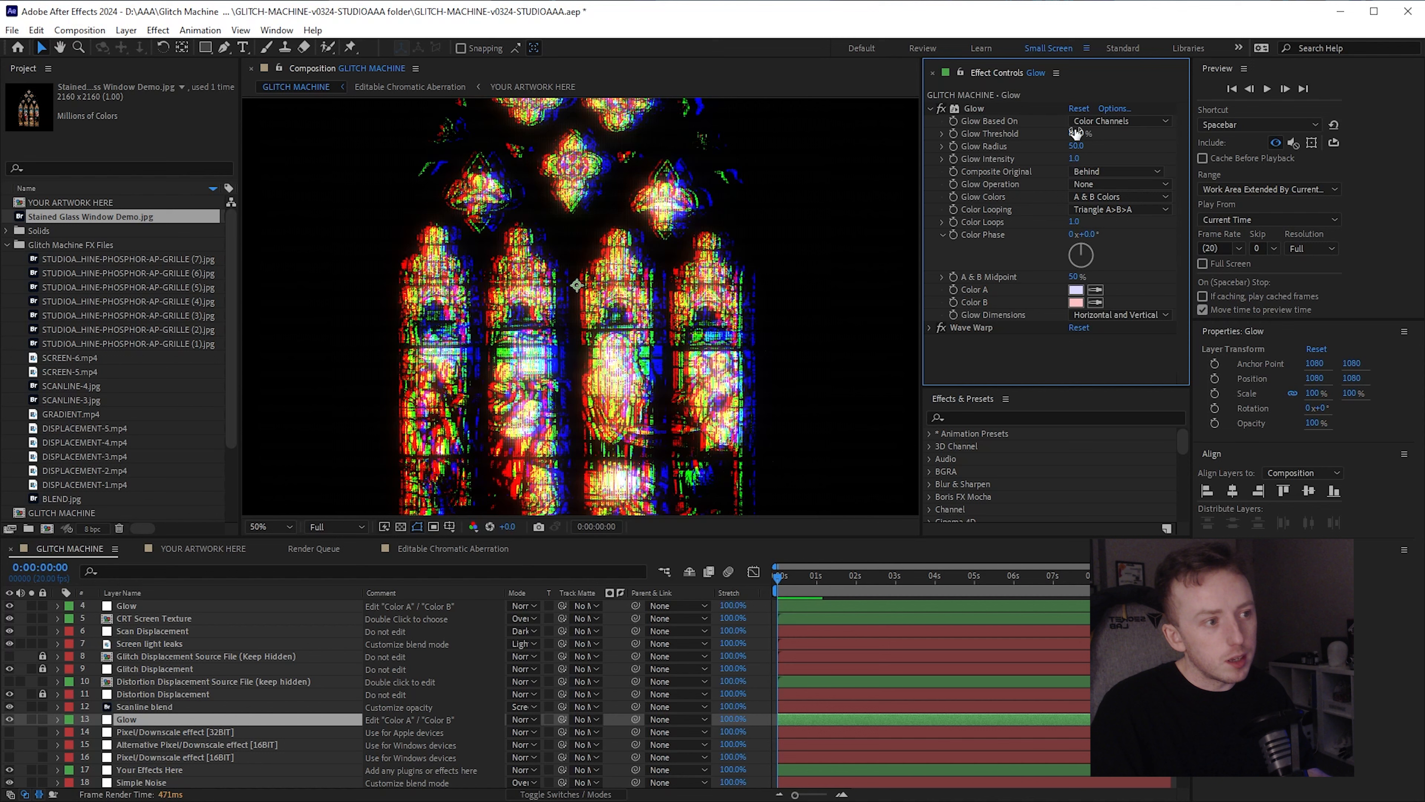
pyautogui.click(1076, 133)
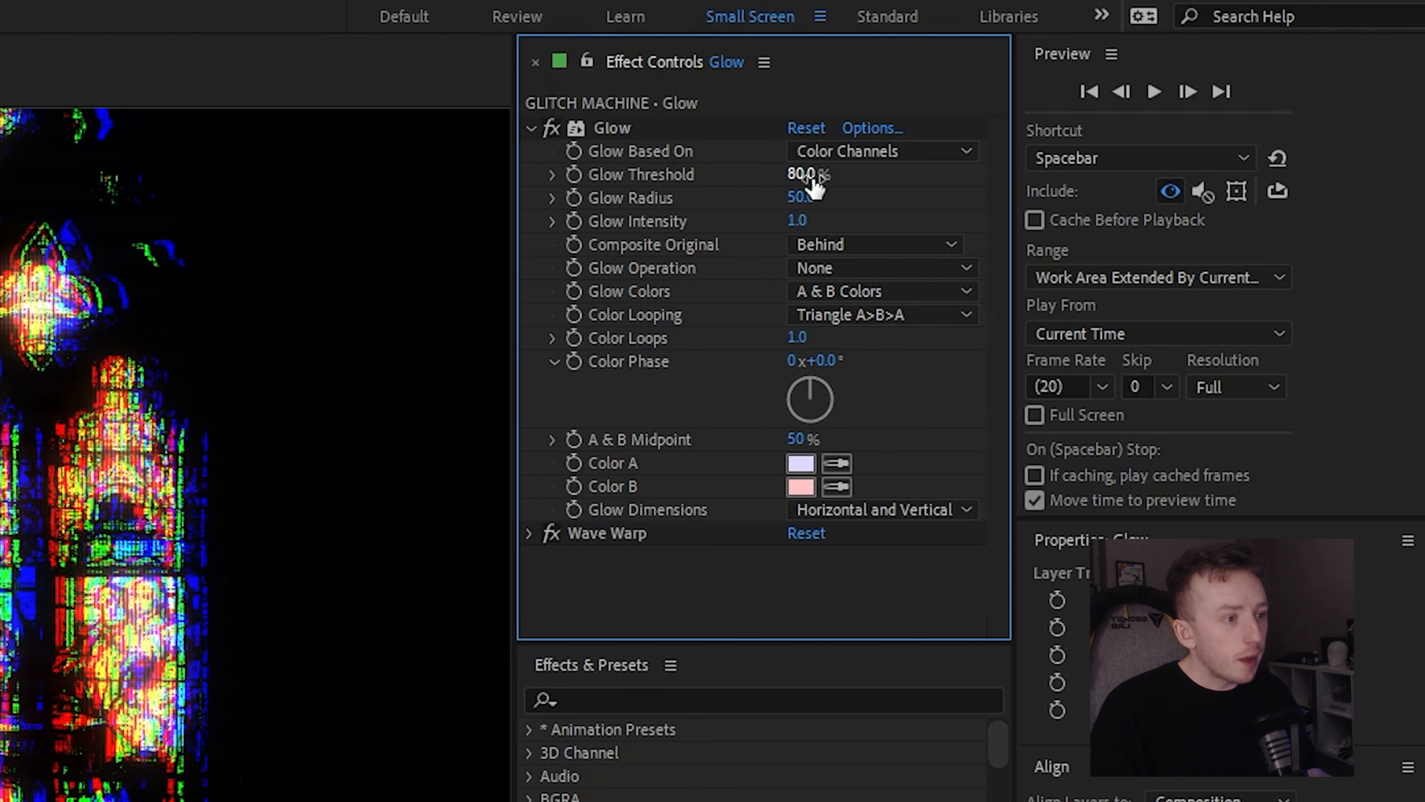
pyautogui.moveTo(813, 178)
pyautogui.mouseDown()
pyautogui.moveTo(765, 179)
pyautogui.moveTo(808, 174)
pyautogui.mouseUp()
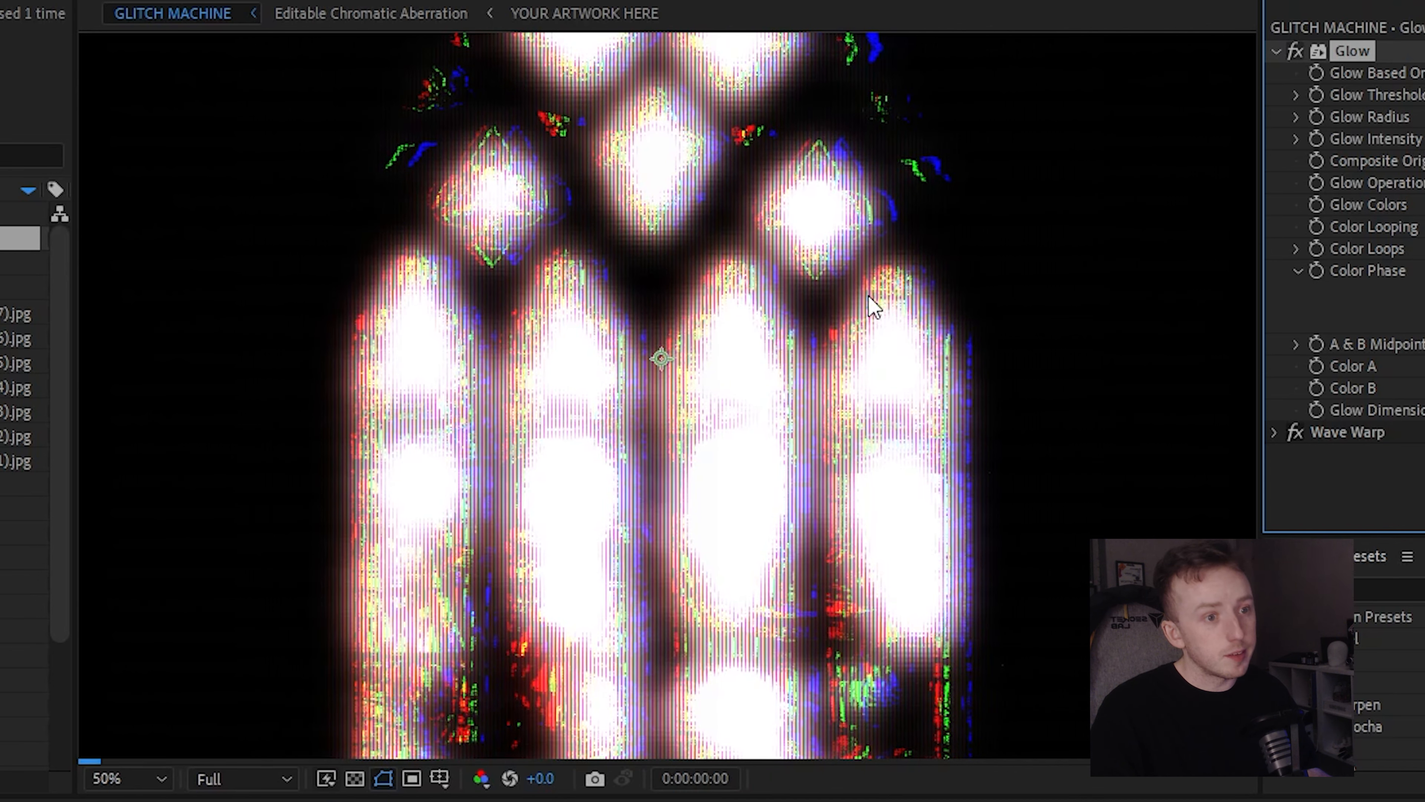
# - Check the whole artwork, try a Glow Threshold of 0% on layer 13, and raise the threshold again
pyautogui.press(',')
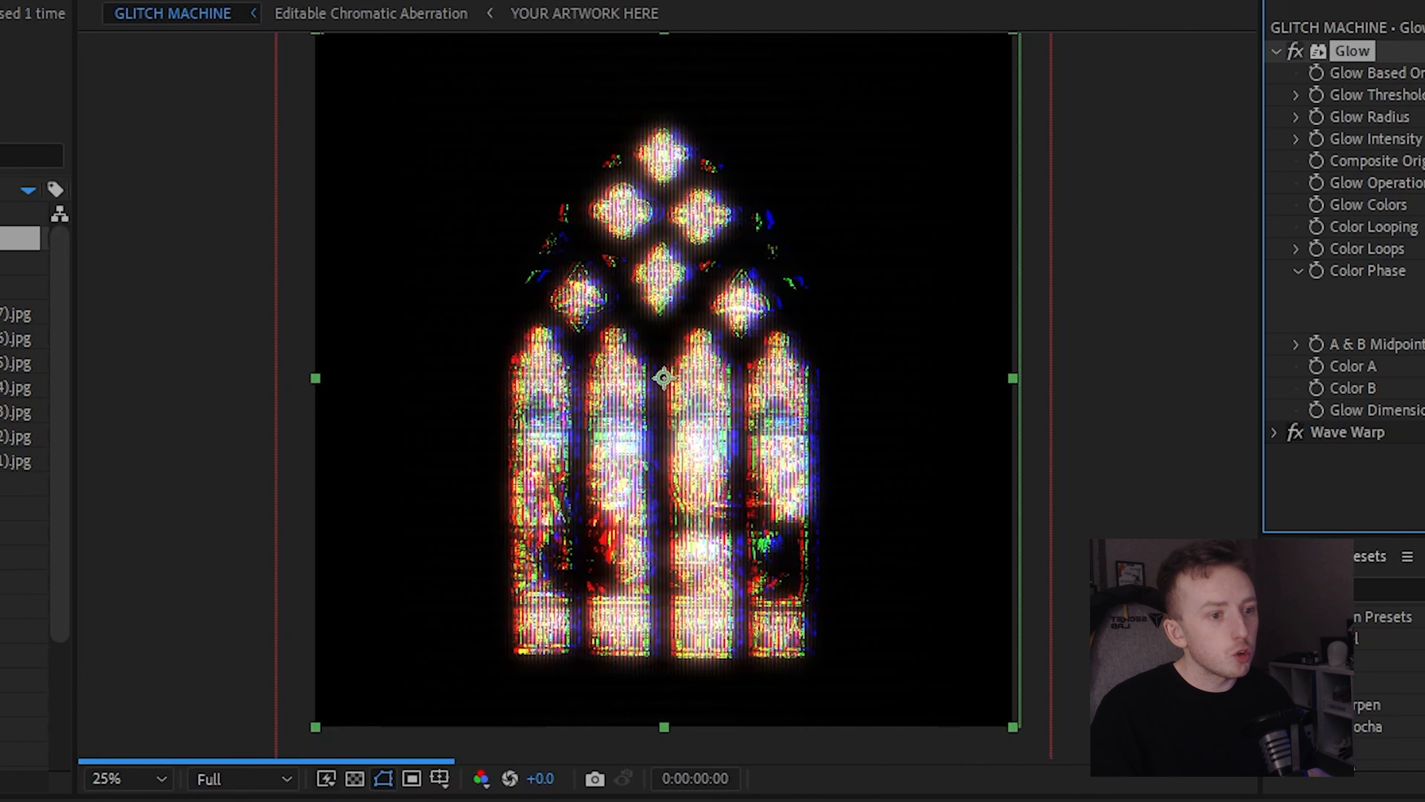
pyautogui.press('.')
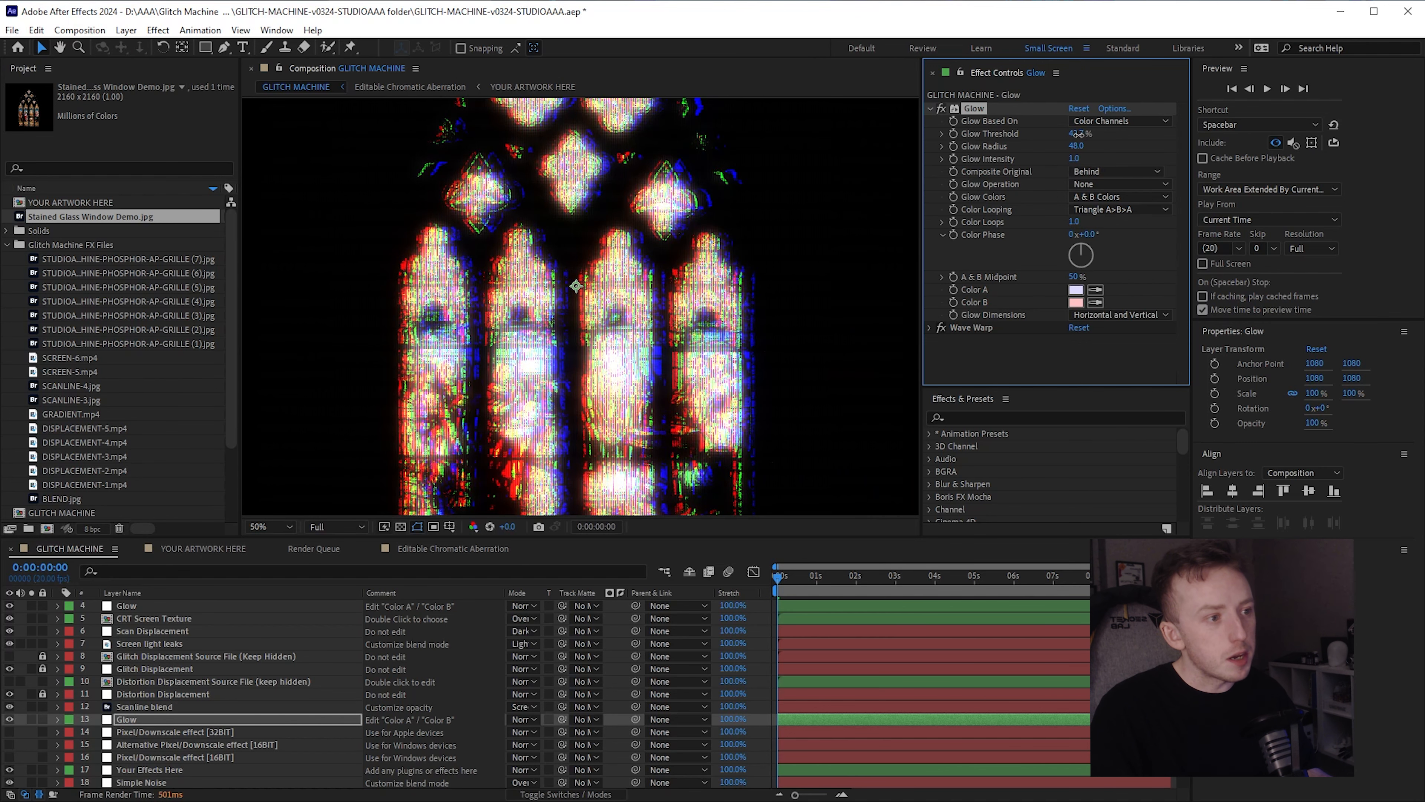
pyautogui.moveTo(1067, 136); pyautogui.dragTo(988, 147)
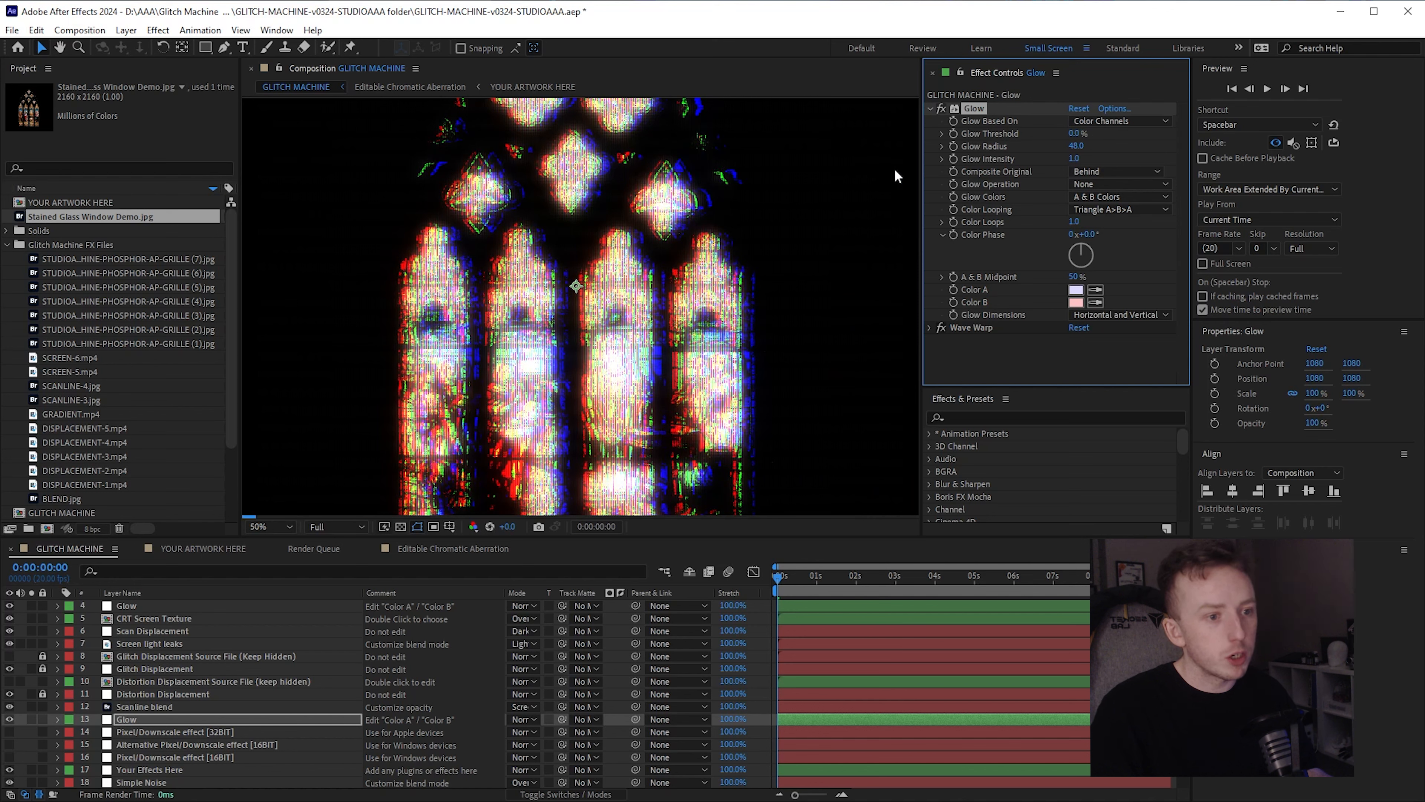
pyautogui.moveTo(1075, 134); pyautogui.dragTo(1181, 133)
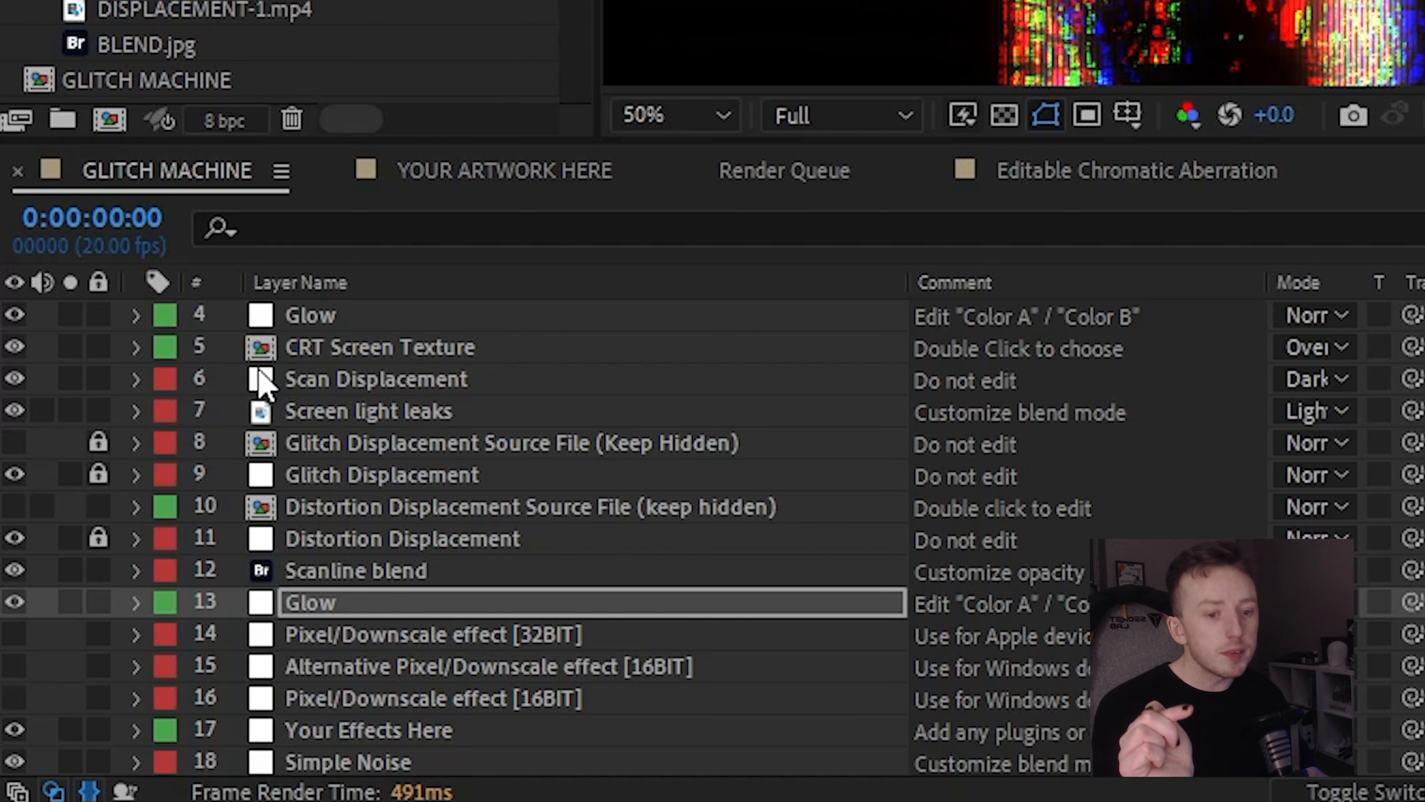
# - On the Glow layer above CRT Screen Texture, set Glow Threshold to 55.6%, Glow Radius to 176 and Glow Intensity to 1.4
pyautogui.scroll(3, 267, 376)
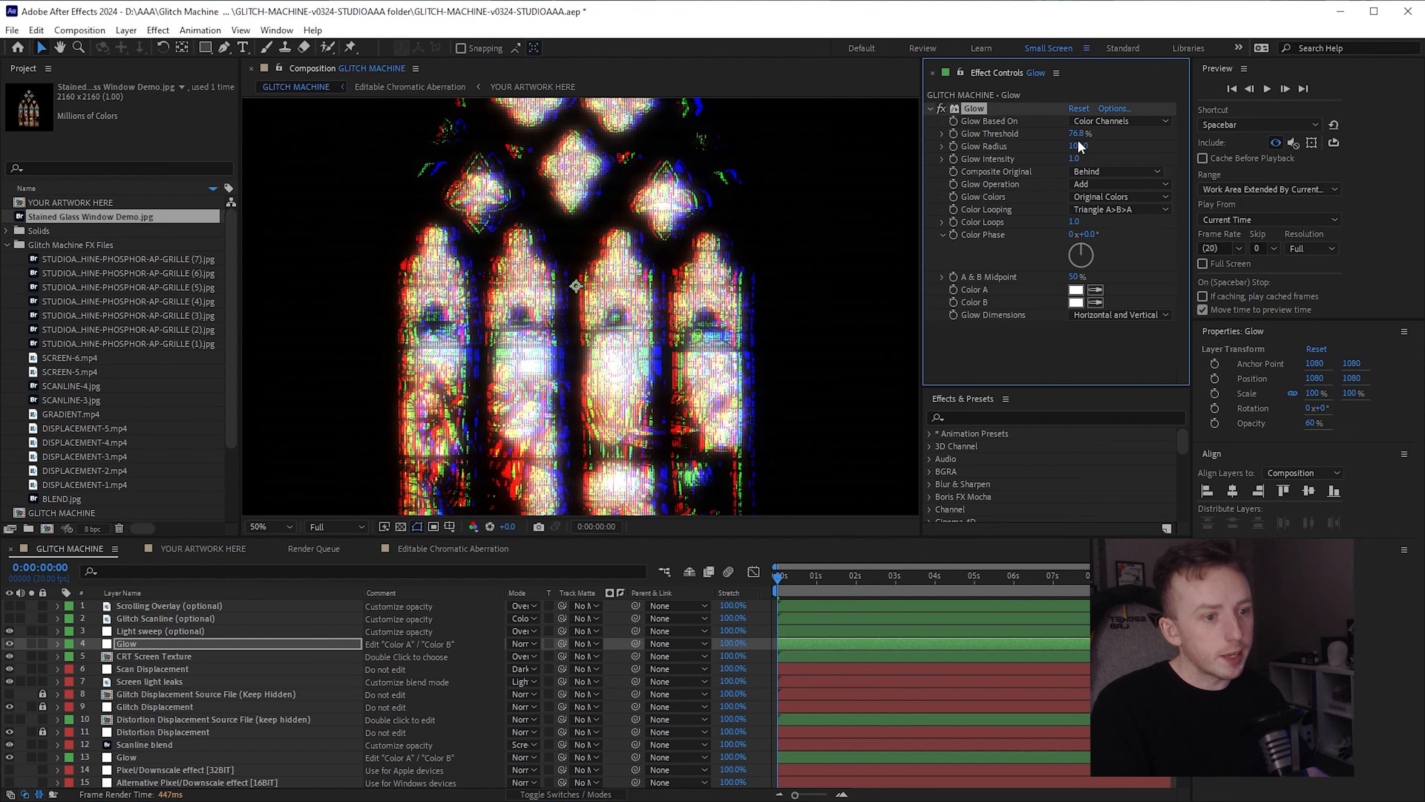
pyautogui.moveTo(1077, 135)
pyautogui.mouseDown()
pyautogui.moveTo(1048, 135)
pyautogui.moveTo(1071, 135)
pyautogui.mouseUp()
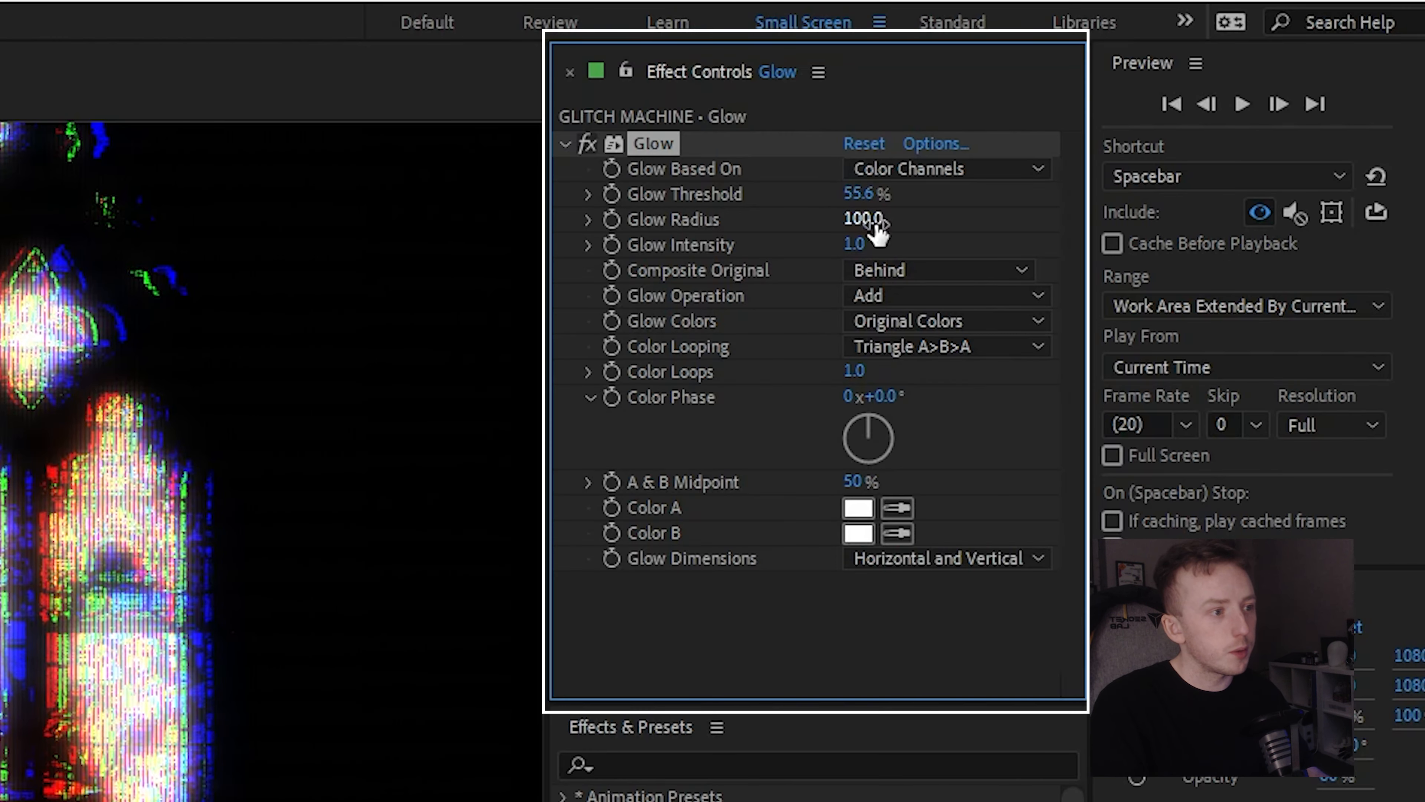
pyautogui.moveTo(864, 219)
pyautogui.mouseDown()
pyautogui.moveTo(879, 221)
pyautogui.moveTo(868, 228)
pyautogui.mouseUp()
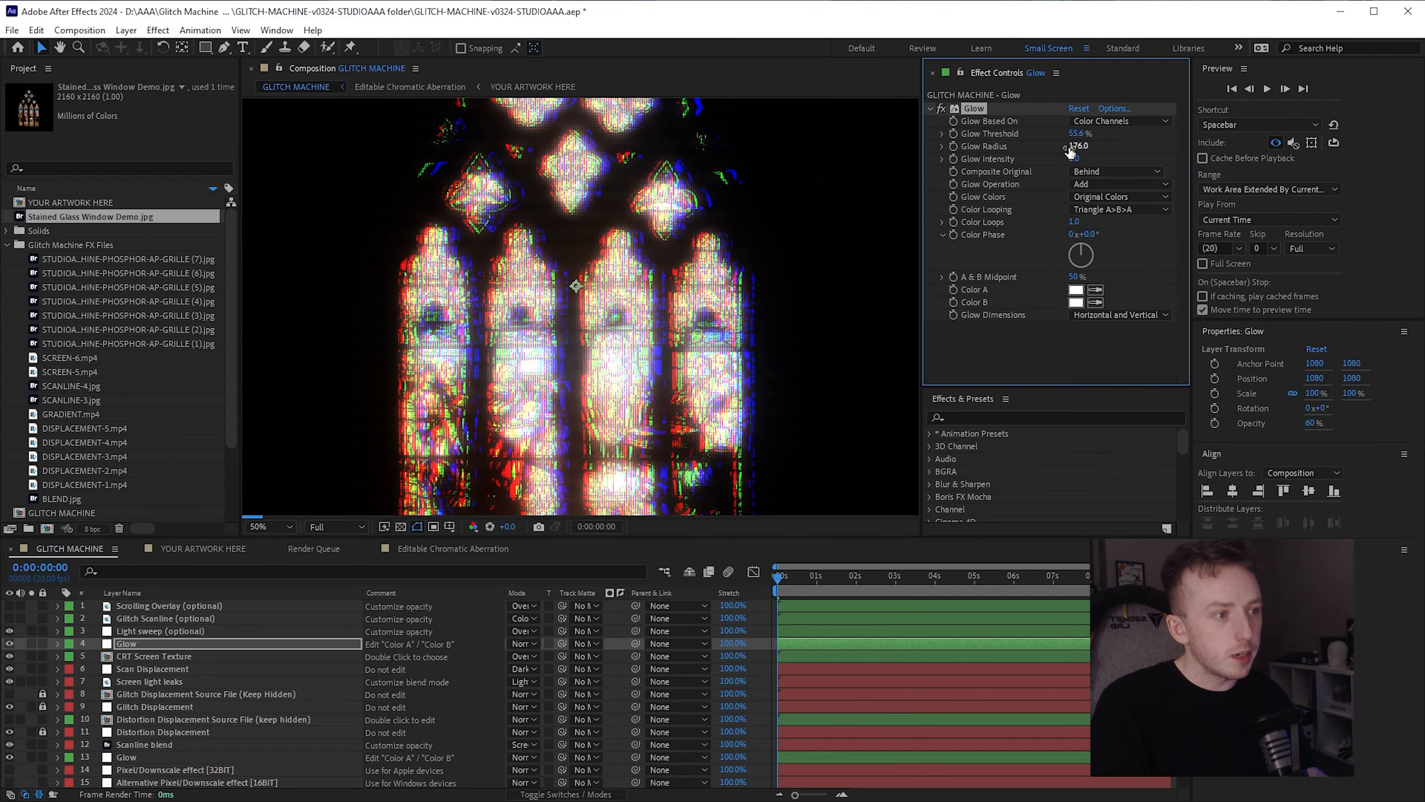
pyautogui.scroll(-2, 717, 251)
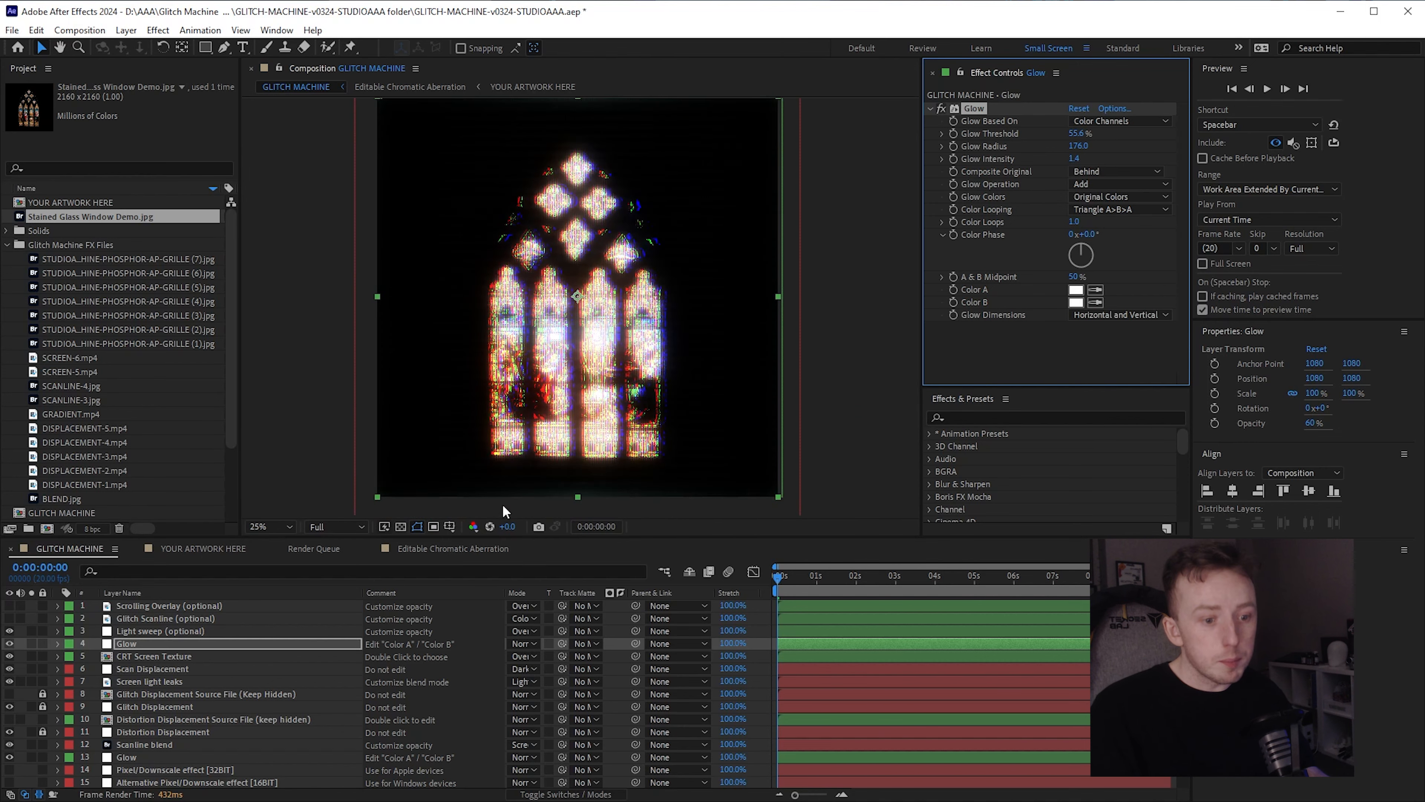
# - Duplicate the Glow effect on layer 4 to stack a second glow on the artwork
pyautogui.click(130, 643)
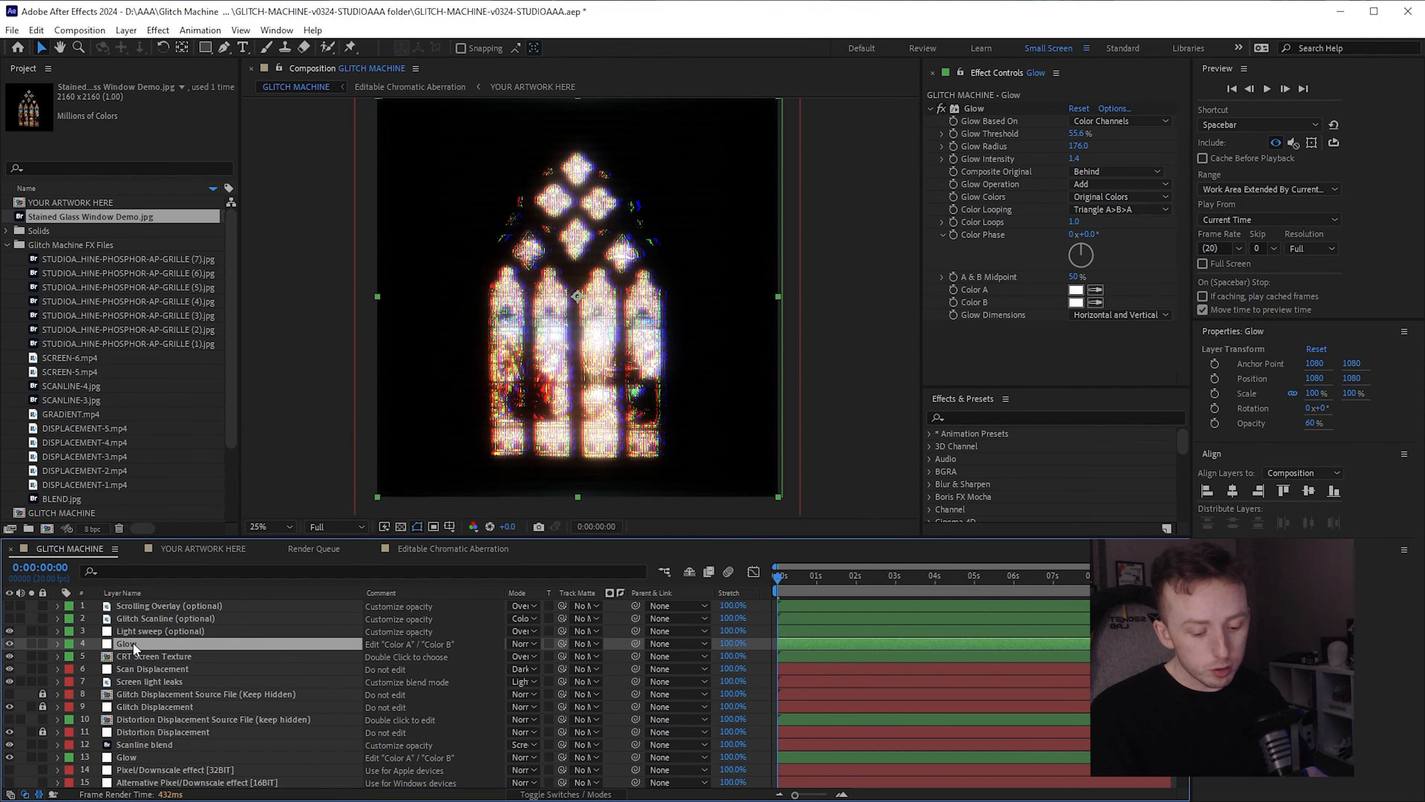
pyautogui.click(970, 108)
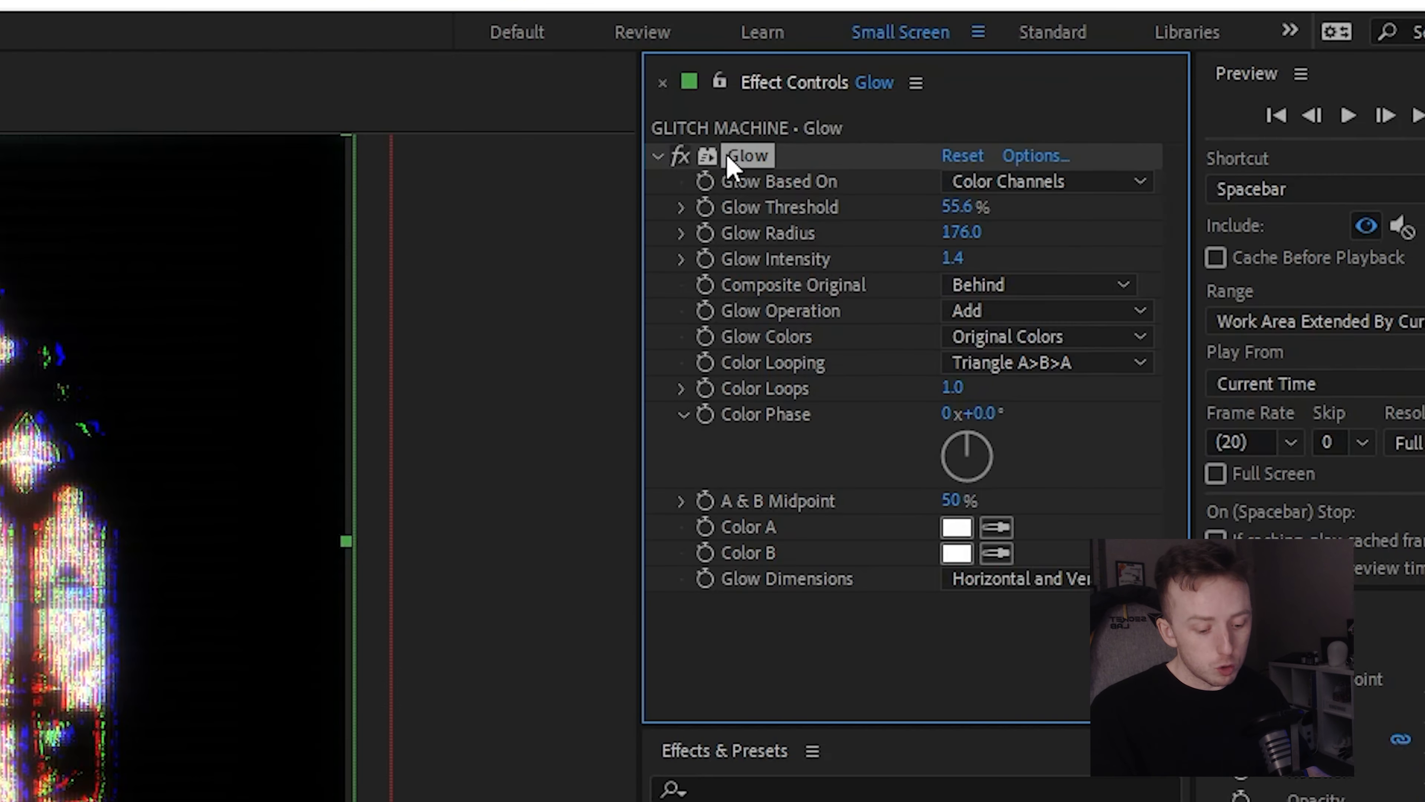
pyautogui.hotkey('ctrl', 'd')
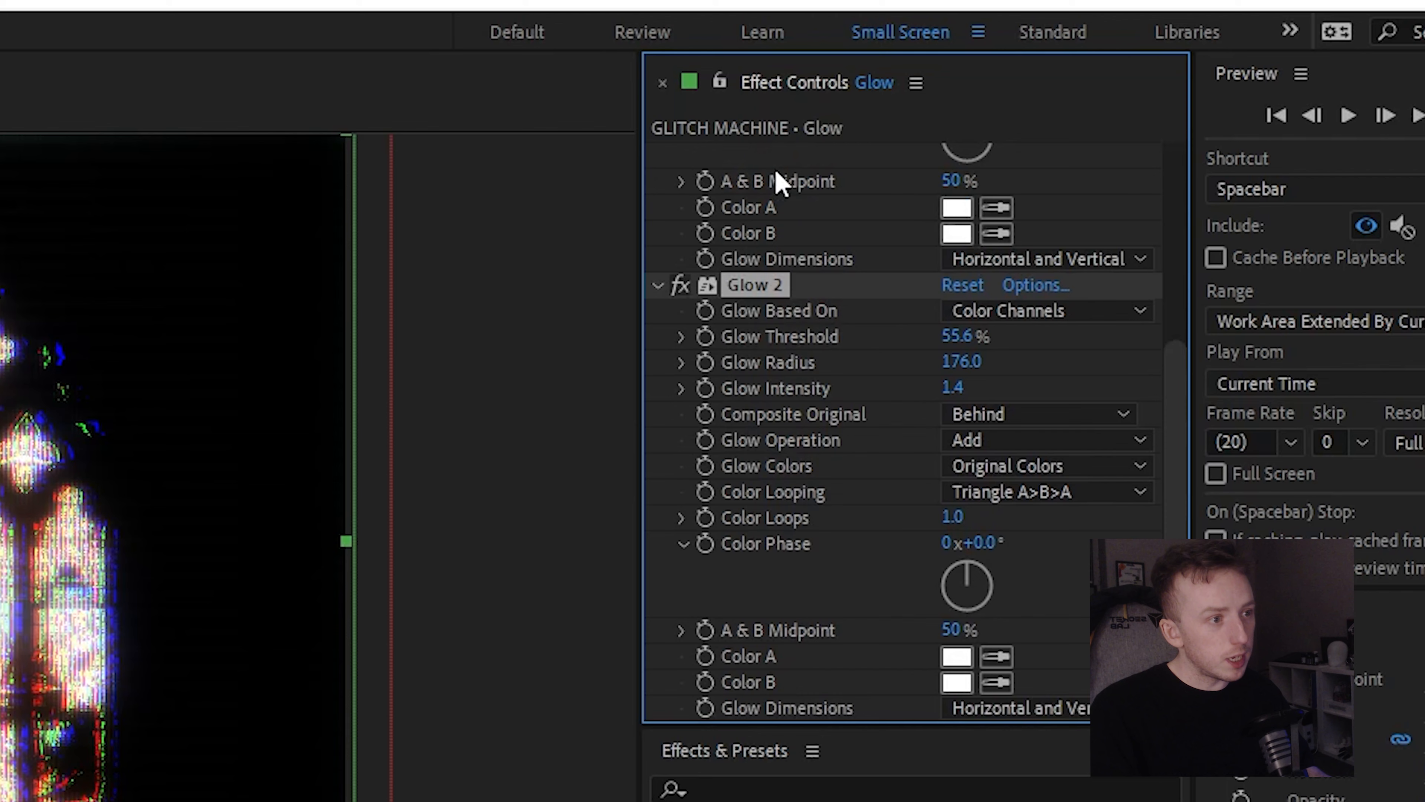
pyautogui.scroll(5, 860, 348)
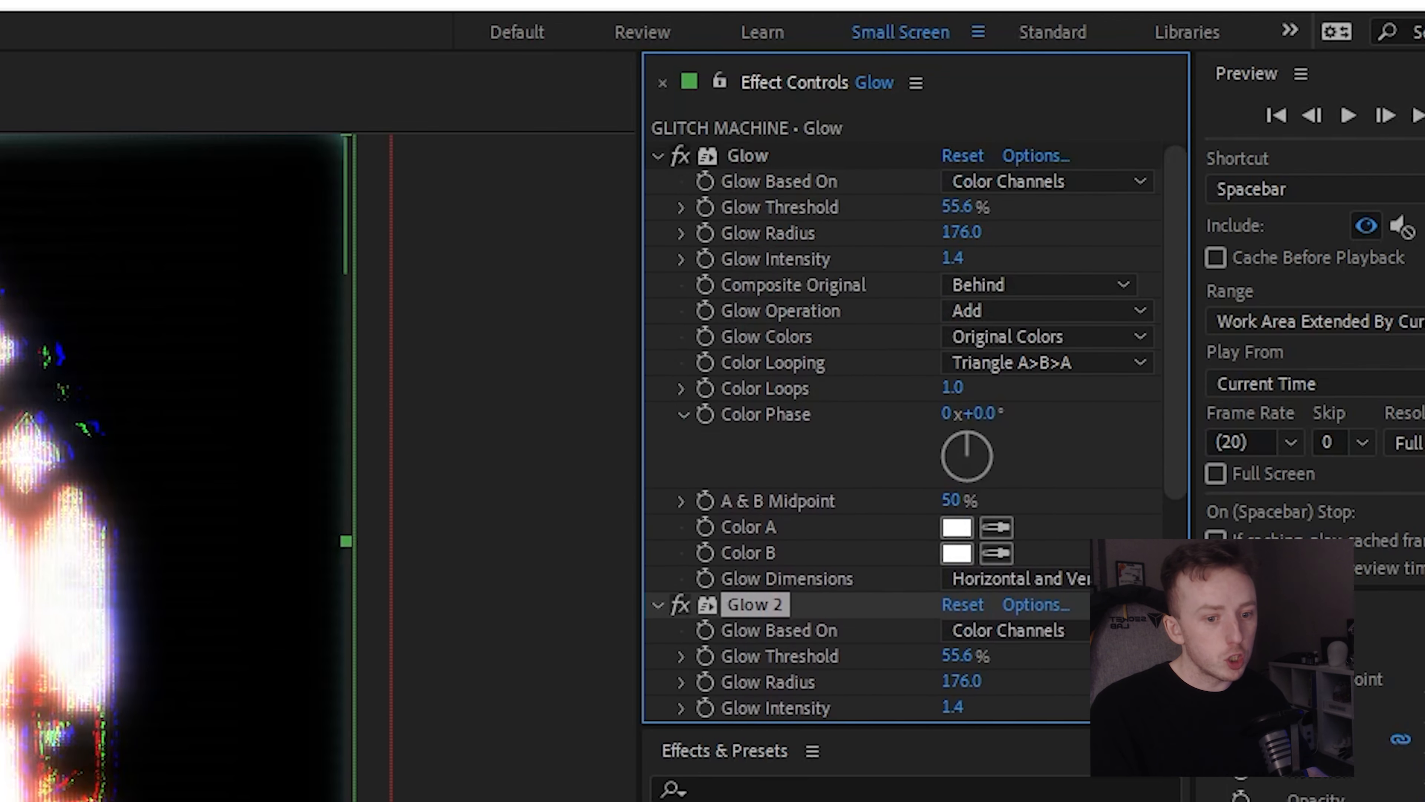
pyautogui.click(6, 797)
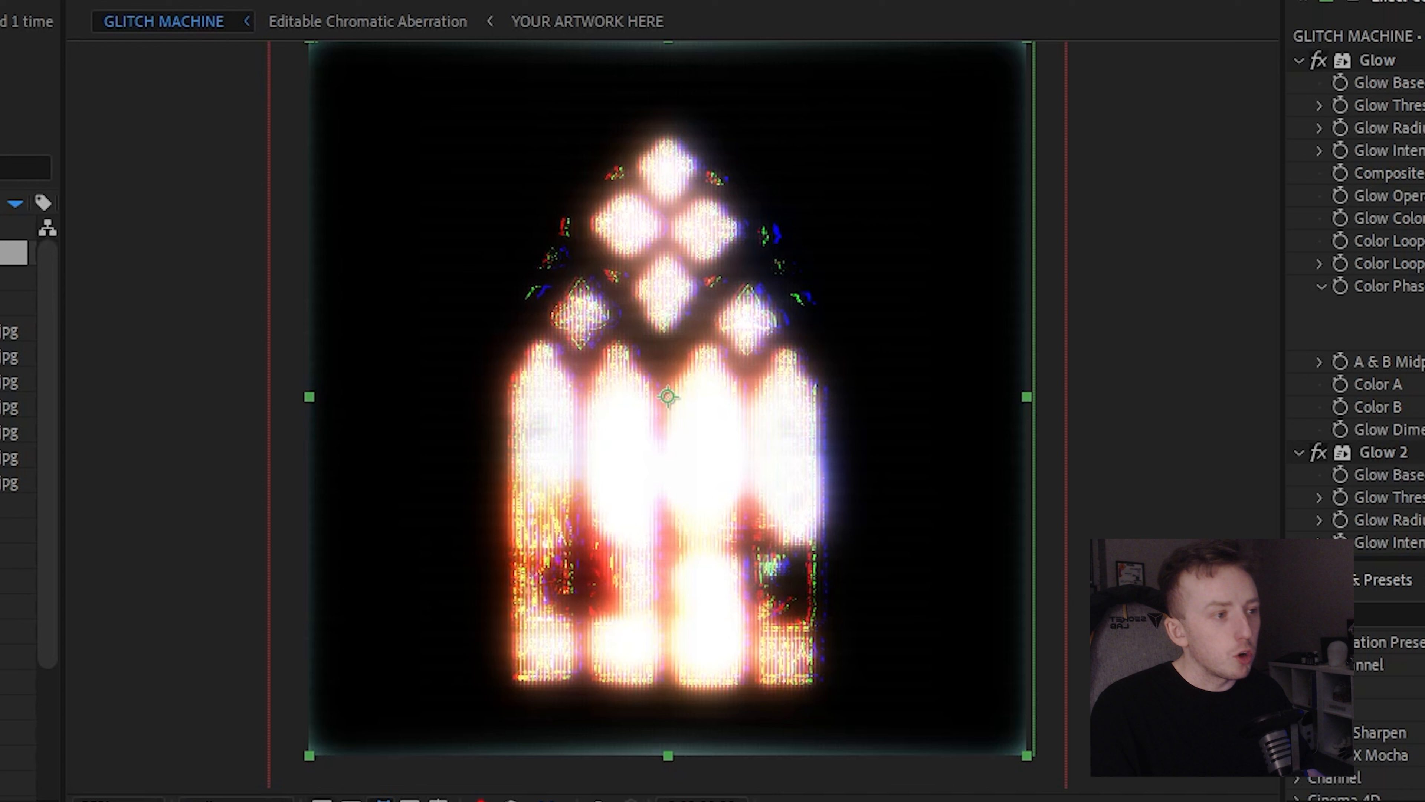
# - Set the first Glow effect on layer 4 to an 80.8% threshold, a radius of 520 and an intensity of 1.8
pyautogui.moveTo(963, 216); pyautogui.dragTo(920, 216)
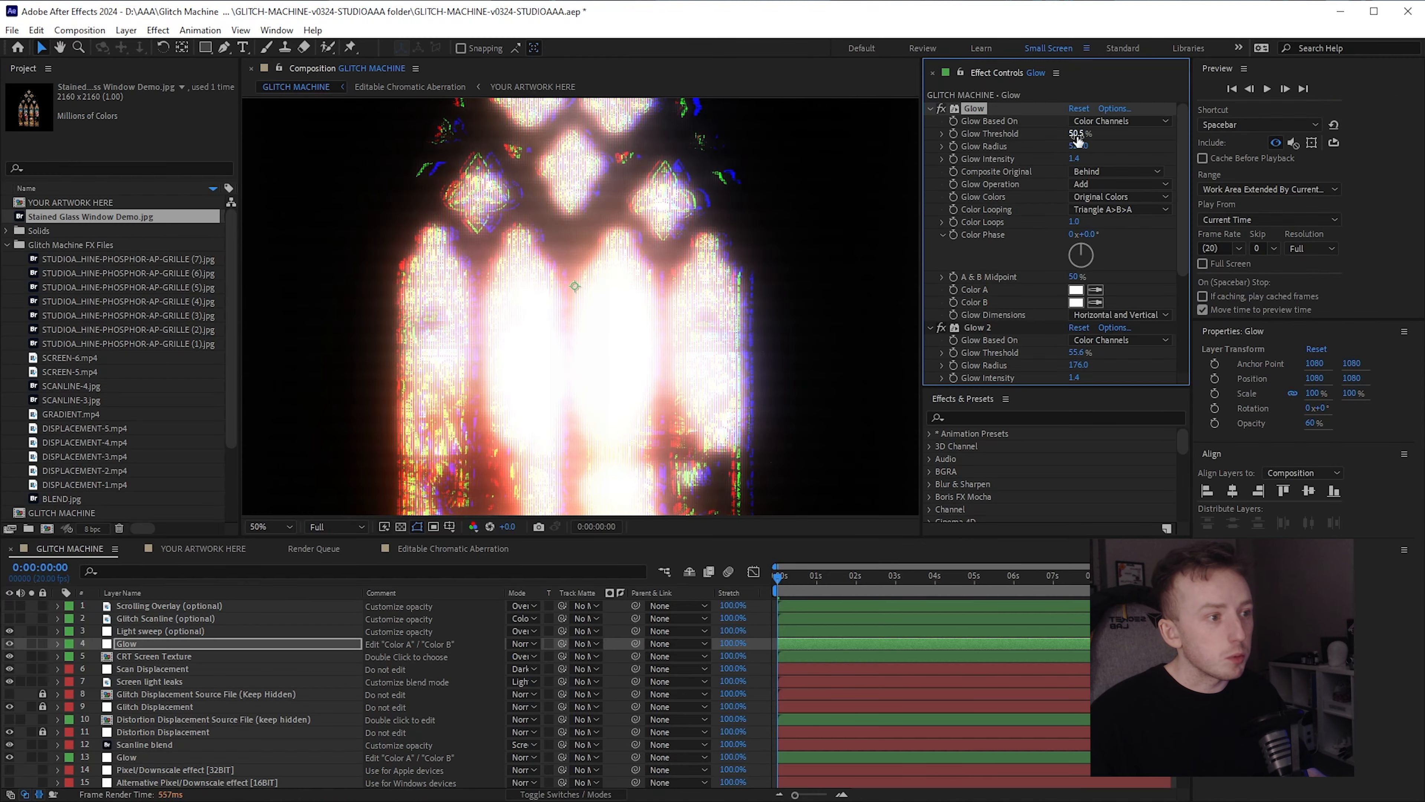
pyautogui.moveTo(1076, 136)
pyautogui.mouseDown()
pyautogui.moveTo(880, 141)
pyautogui.moveTo(1107, 135)
pyautogui.moveTo(1086, 136)
pyautogui.mouseUp()
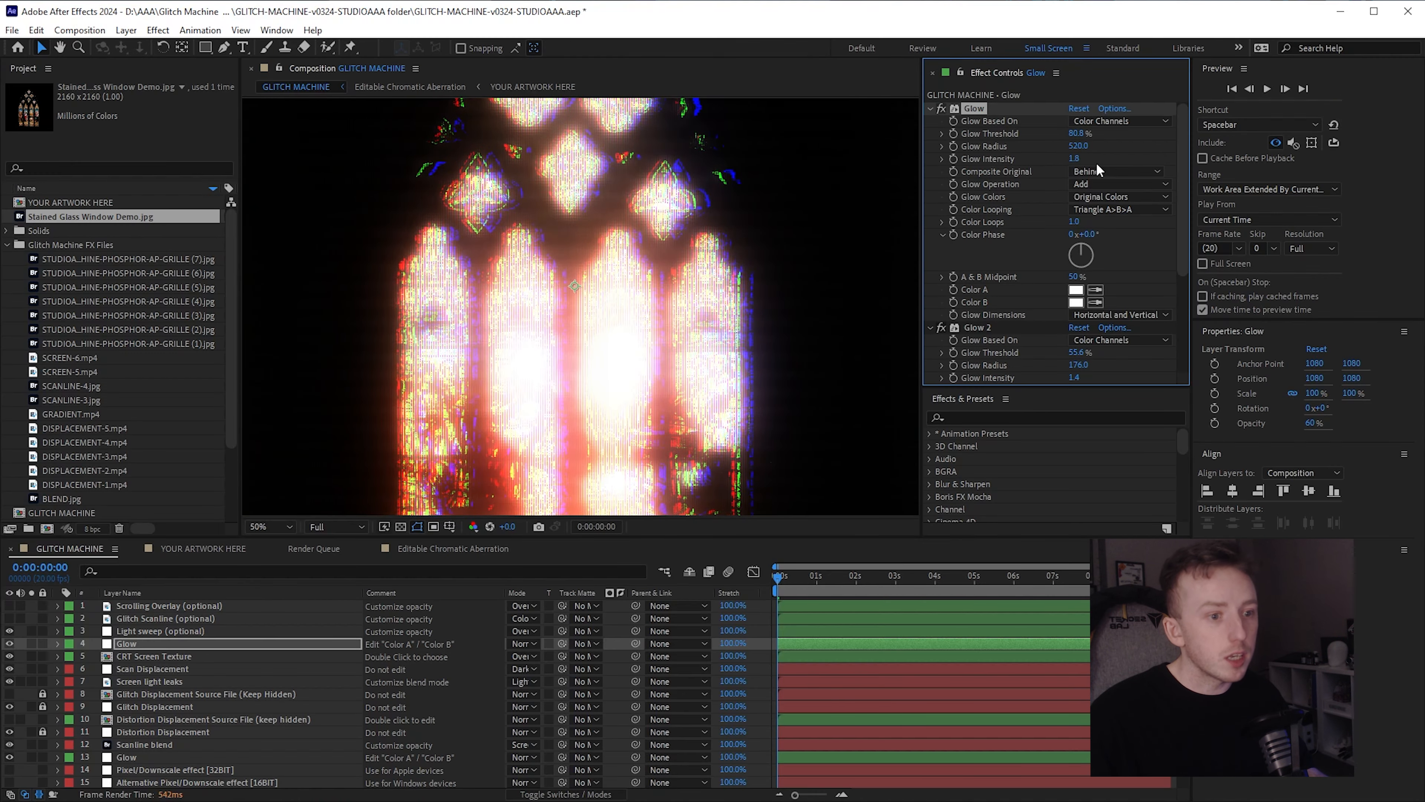
pyautogui.scroll(-2, 749, 328)
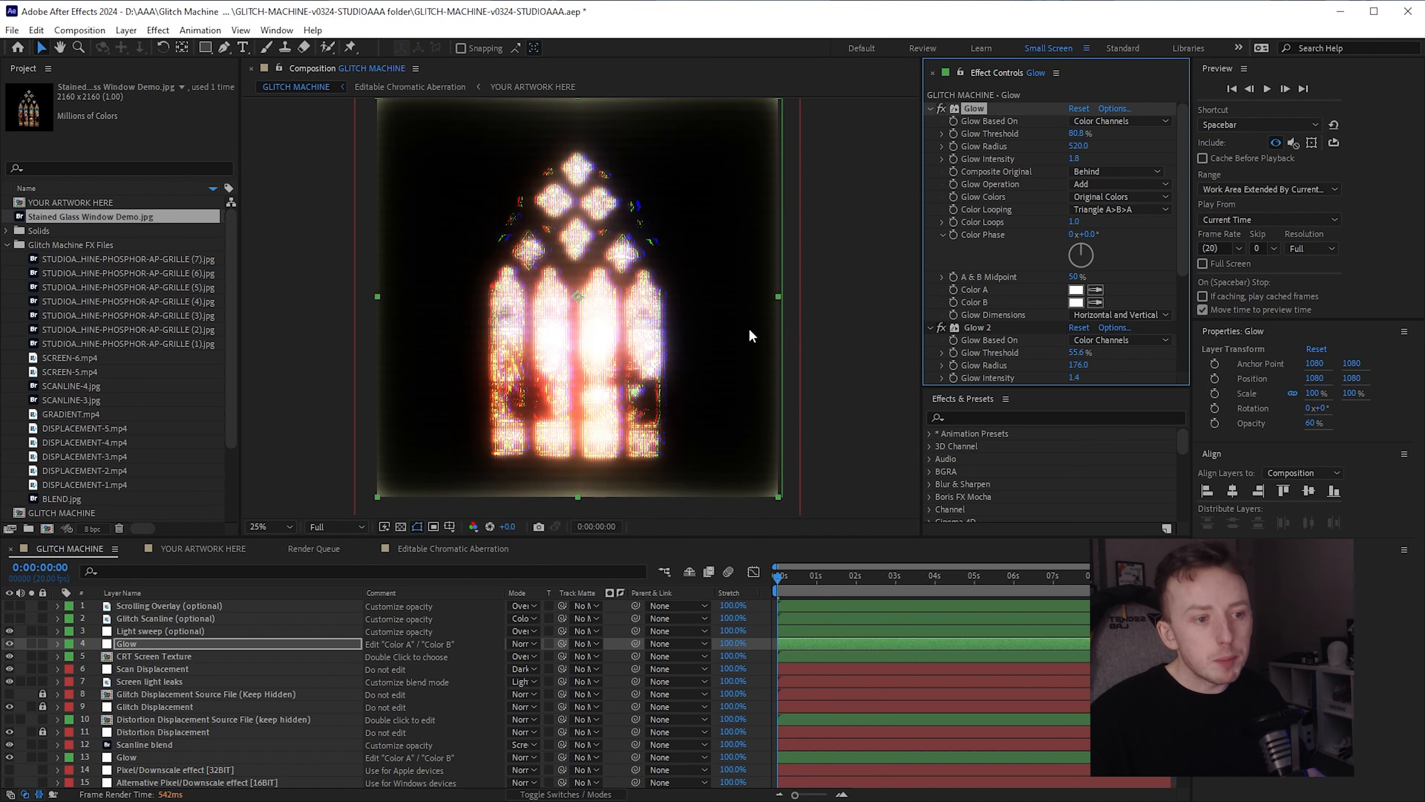
pyautogui.scroll(2, 748, 327)
pyautogui.scroll(-2, 749, 327)
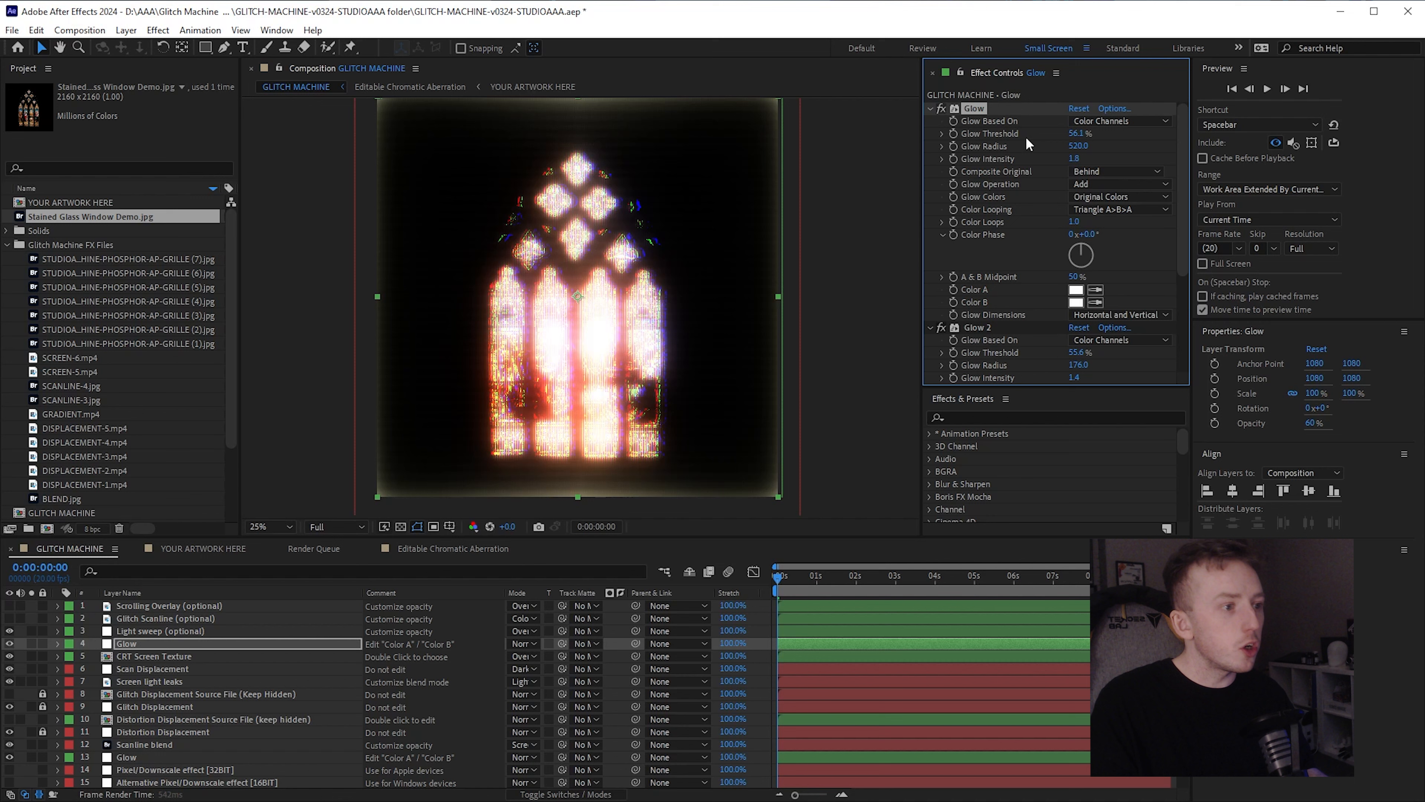
# - Refine the first Glow effect on layer 4 to a Glow Threshold of 82.4% and a Glow Radius of 665
pyautogui.moveTo(1081, 136); pyautogui.dragTo(1075, 145)
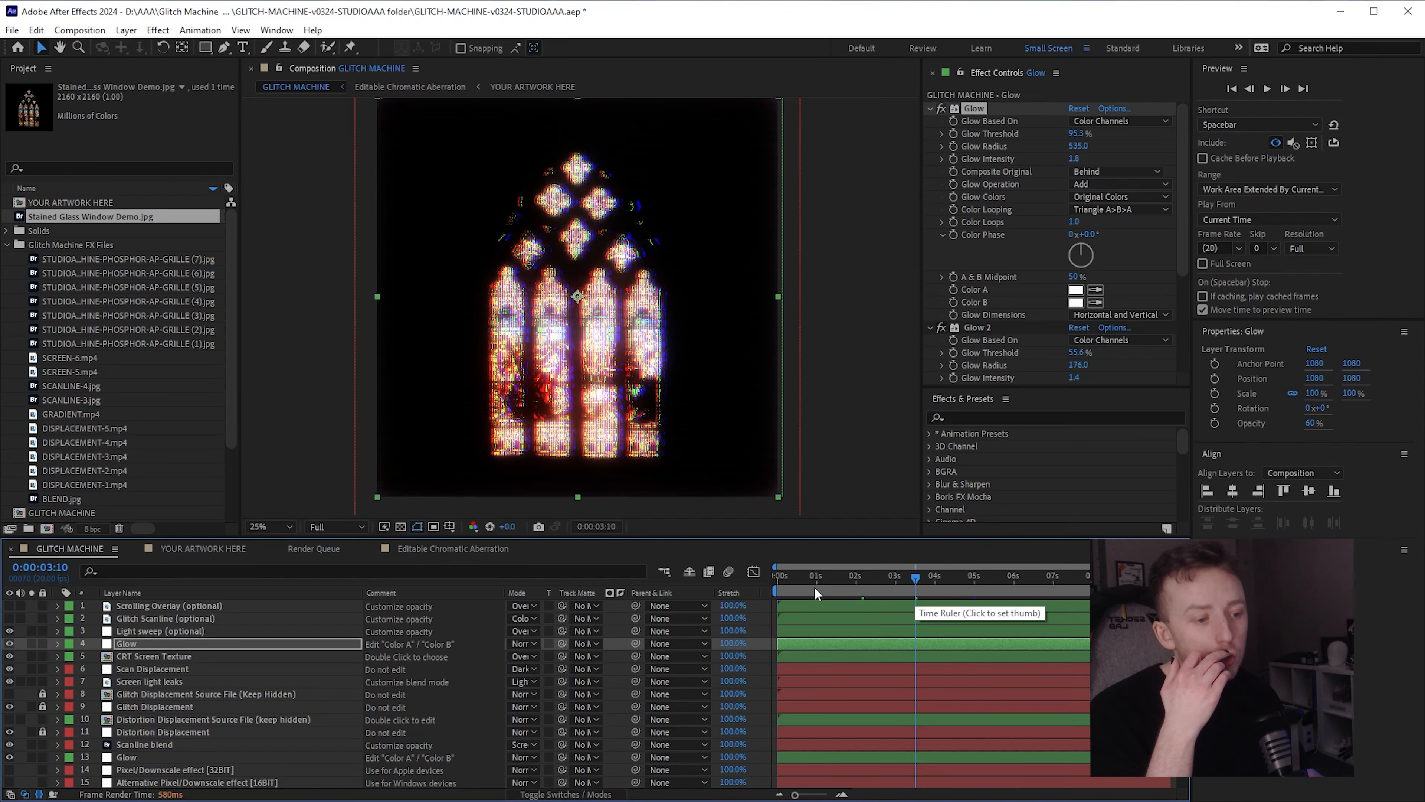
pyautogui.moveTo(814, 585); pyautogui.dragTo(777, 585)
pyautogui.moveTo(1076, 147); pyautogui.dragTo(1172, 148)
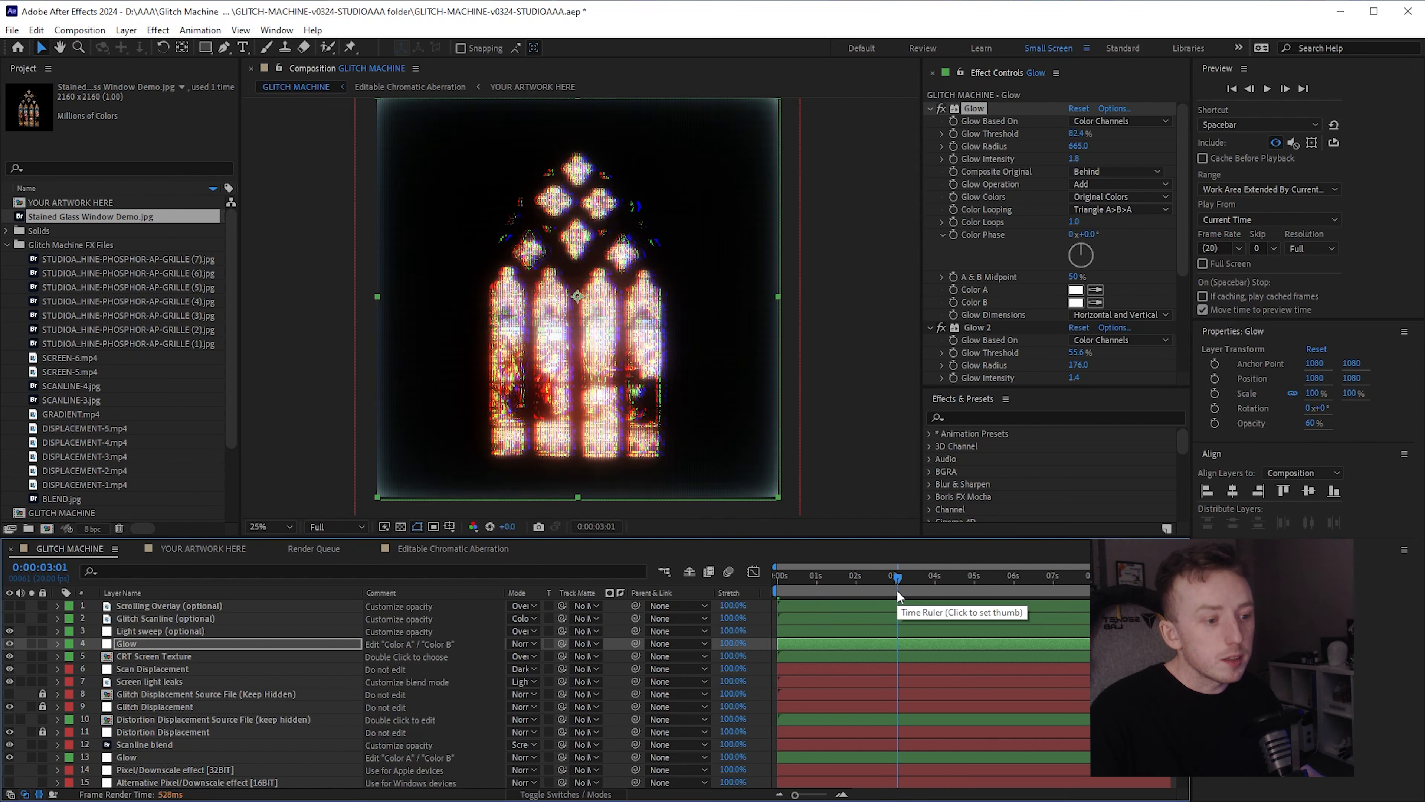
# - Examine the doubled glow at several points along the timeline, both close up and on the whole artwork
pyautogui.moveTo(896, 587)
pyautogui.mouseDown()
pyautogui.moveTo(878, 598)
pyautogui.moveTo(899, 585)
pyautogui.mouseUp()
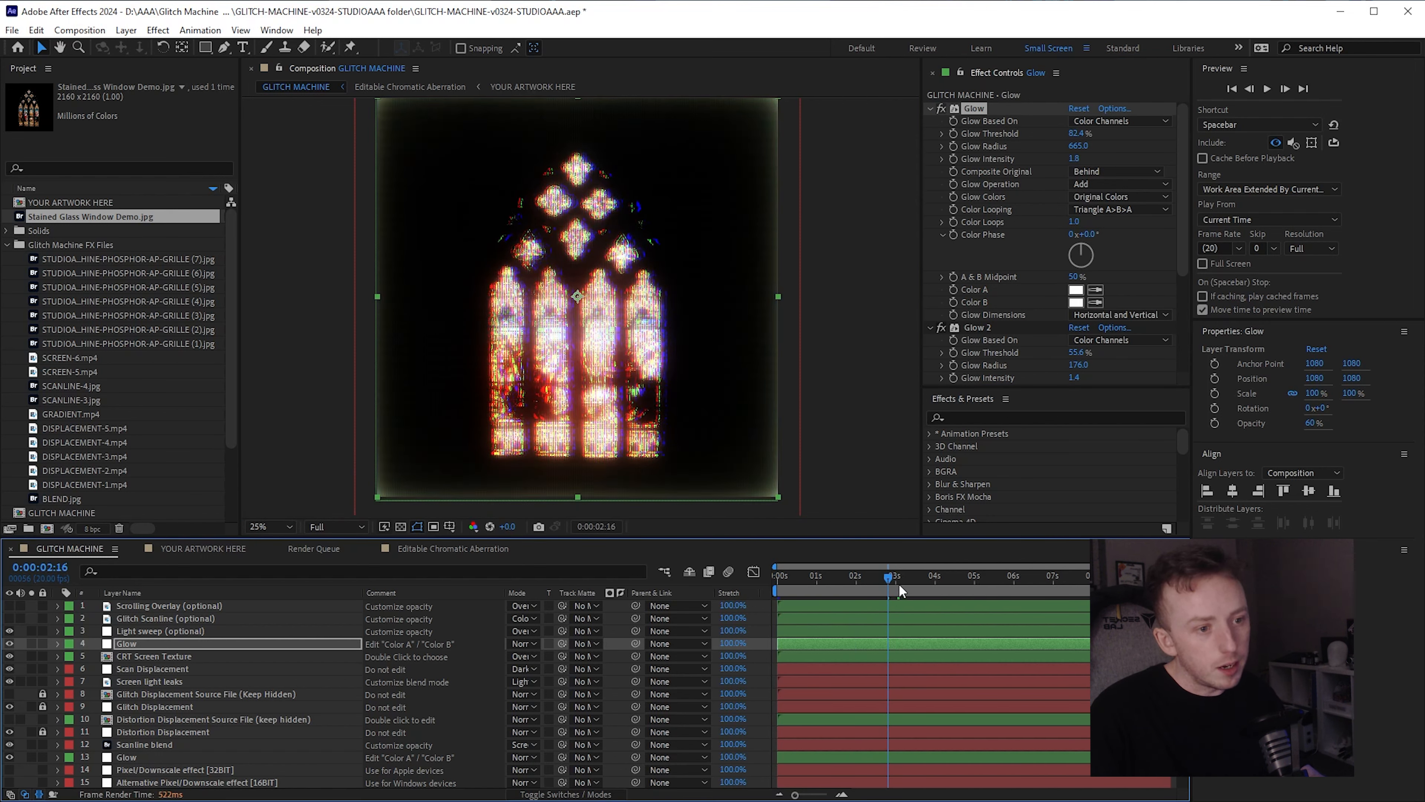
pyautogui.click(911, 586)
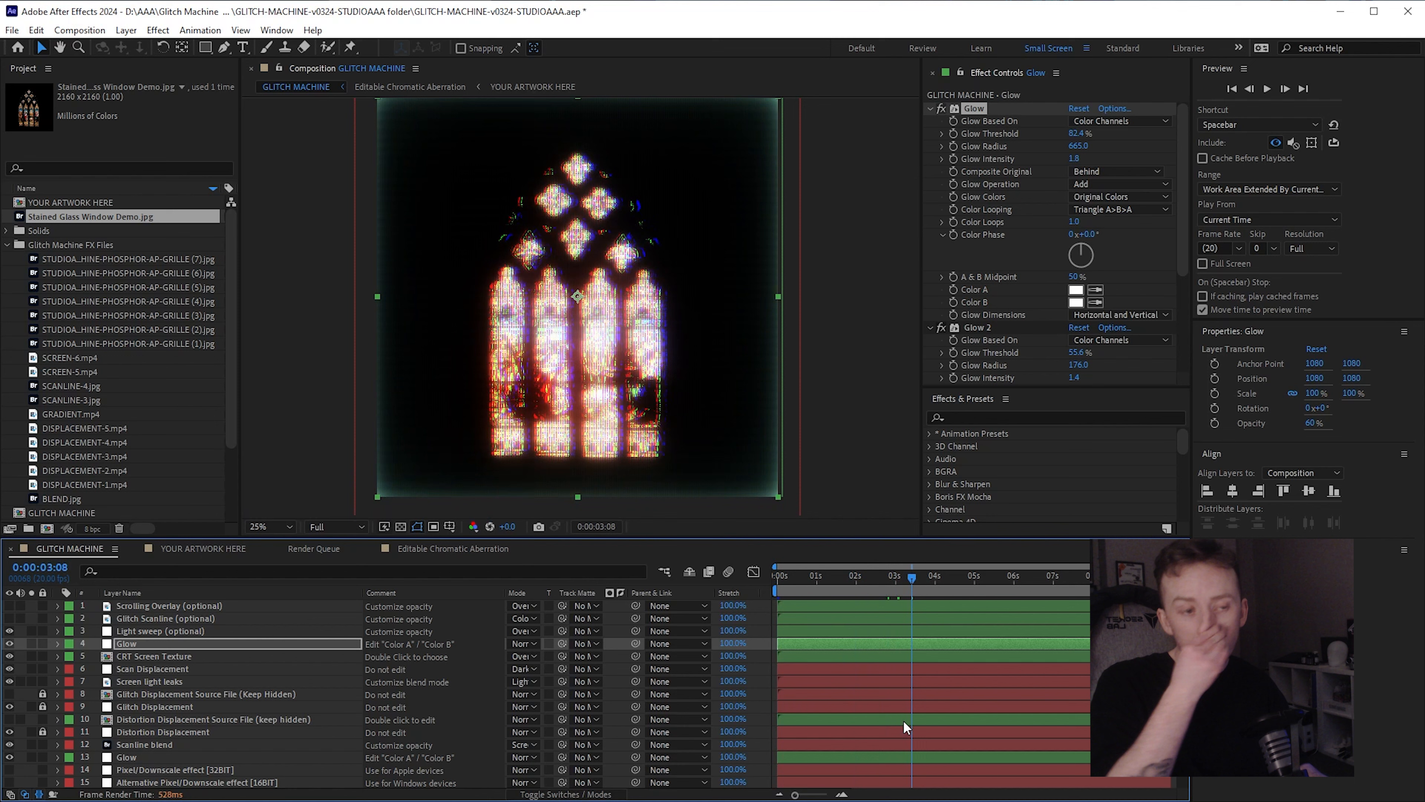
pyautogui.click(977, 577)
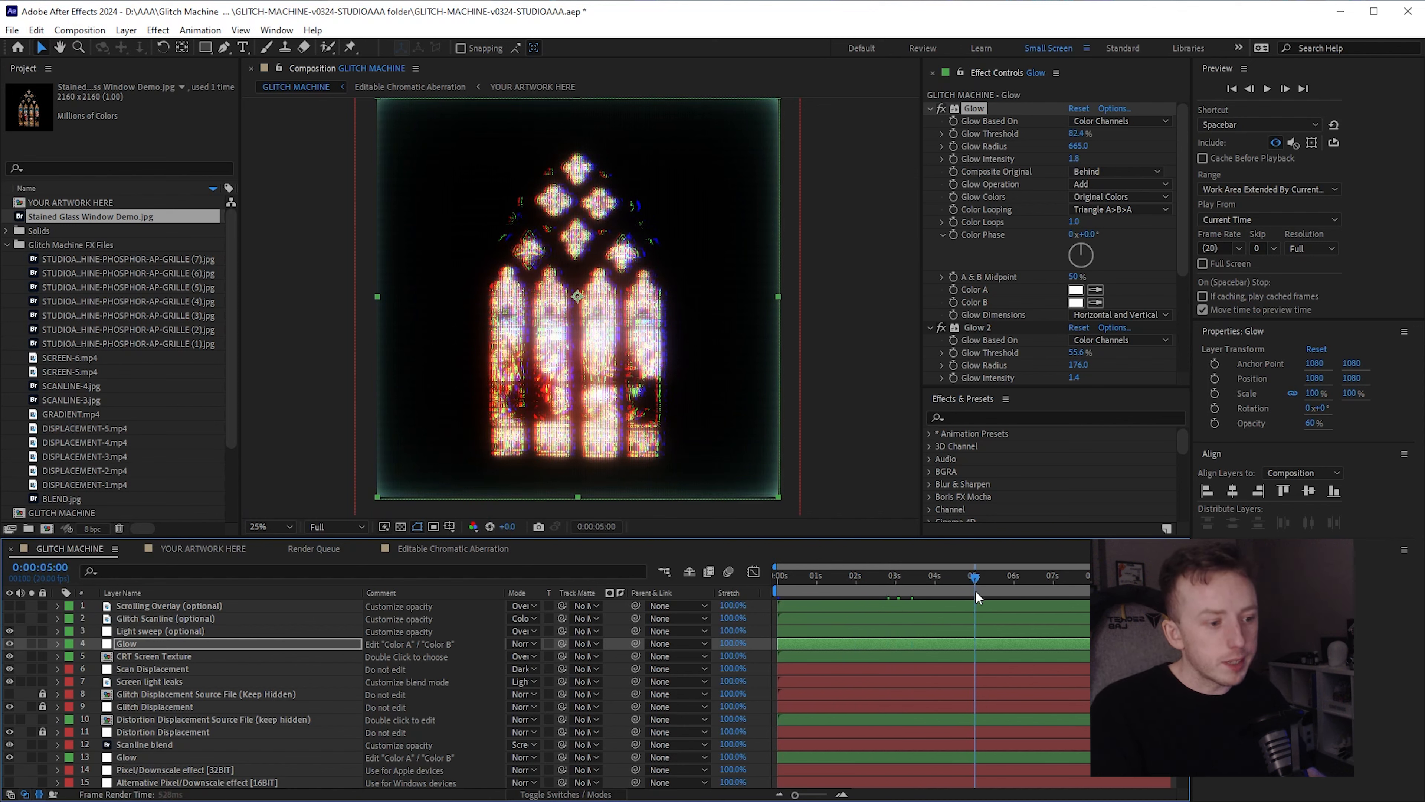
pyautogui.press('.')
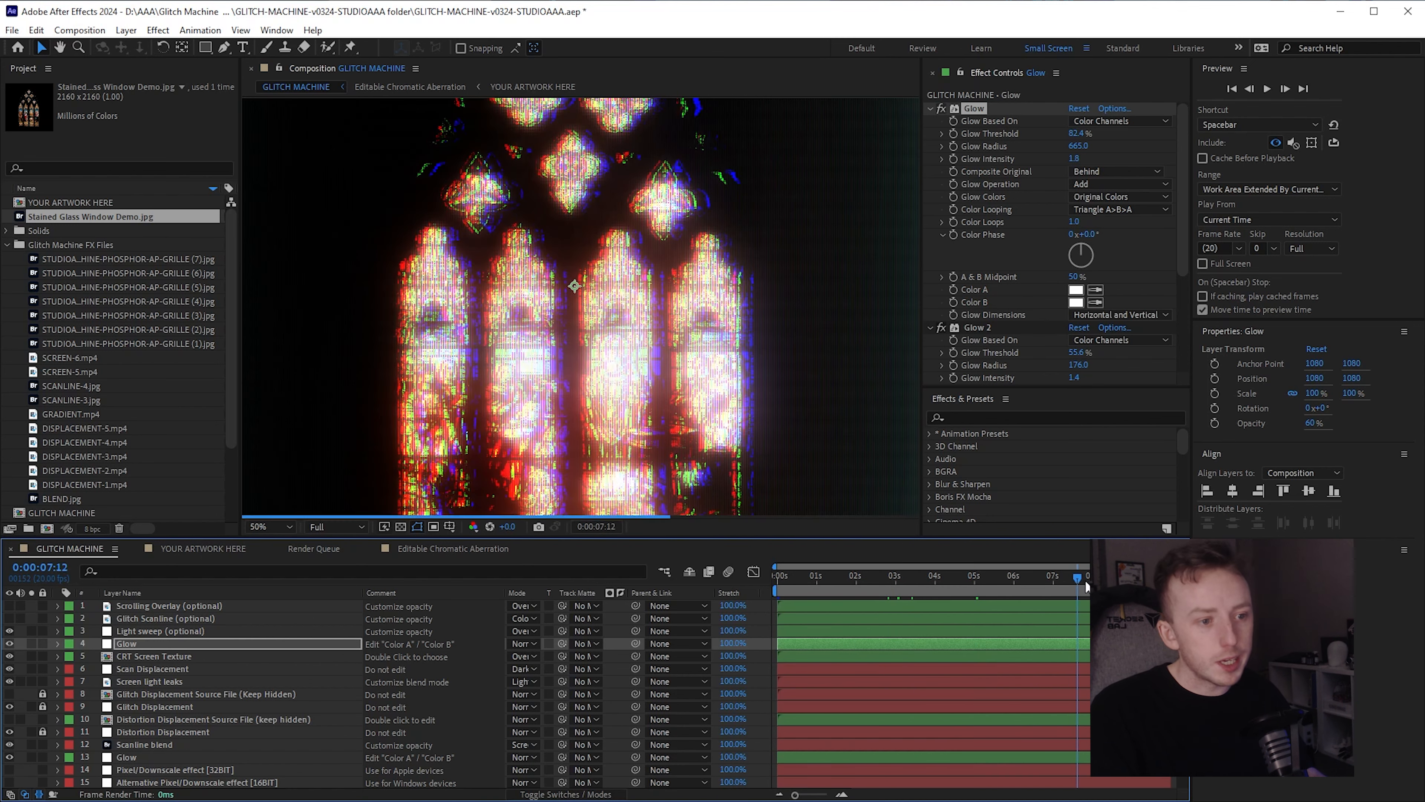
pyautogui.press(',')
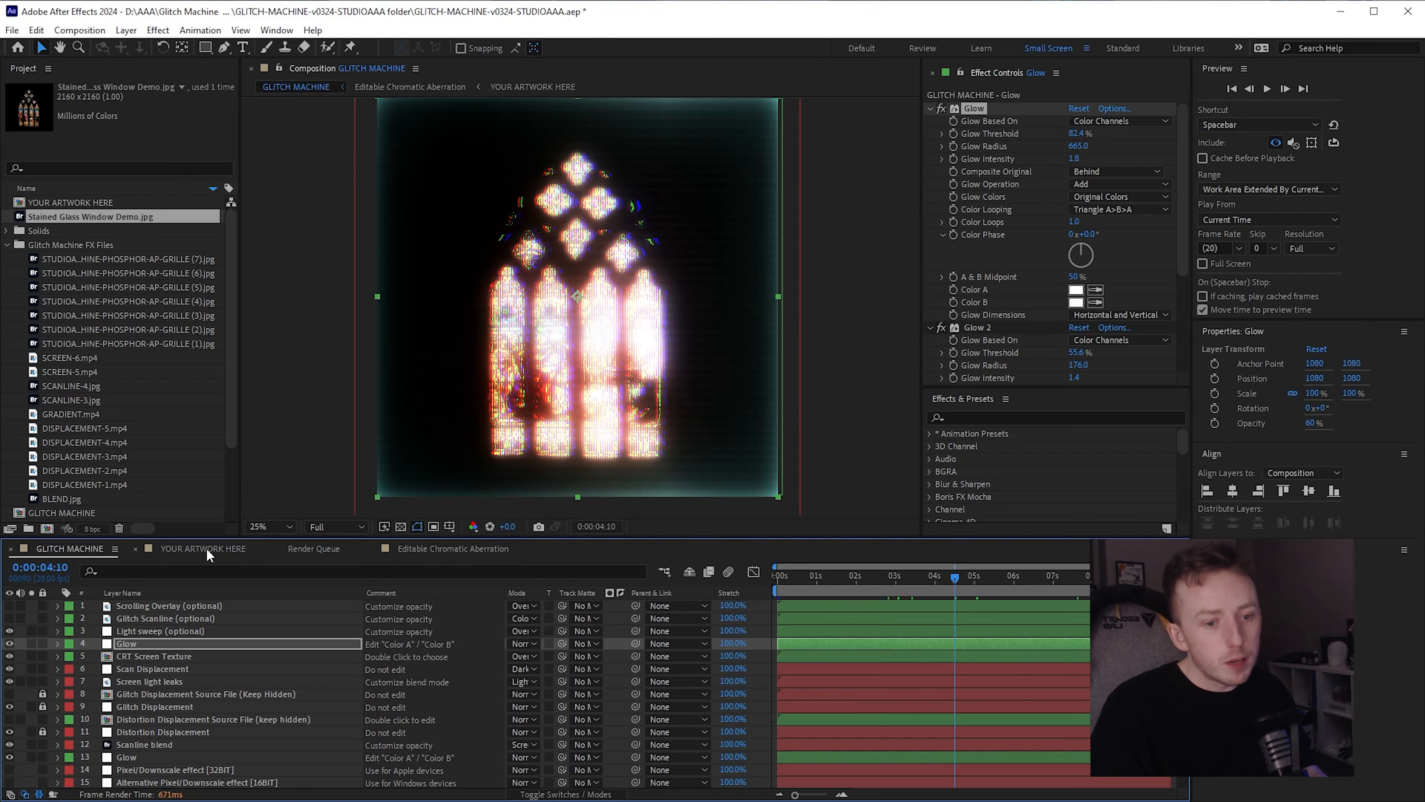
# - Add an adjustment layer to the YOUR ARTWORK HERE composition and move it above the Stained Glass Window Demo.jpg layer
pyautogui.click(205, 548)
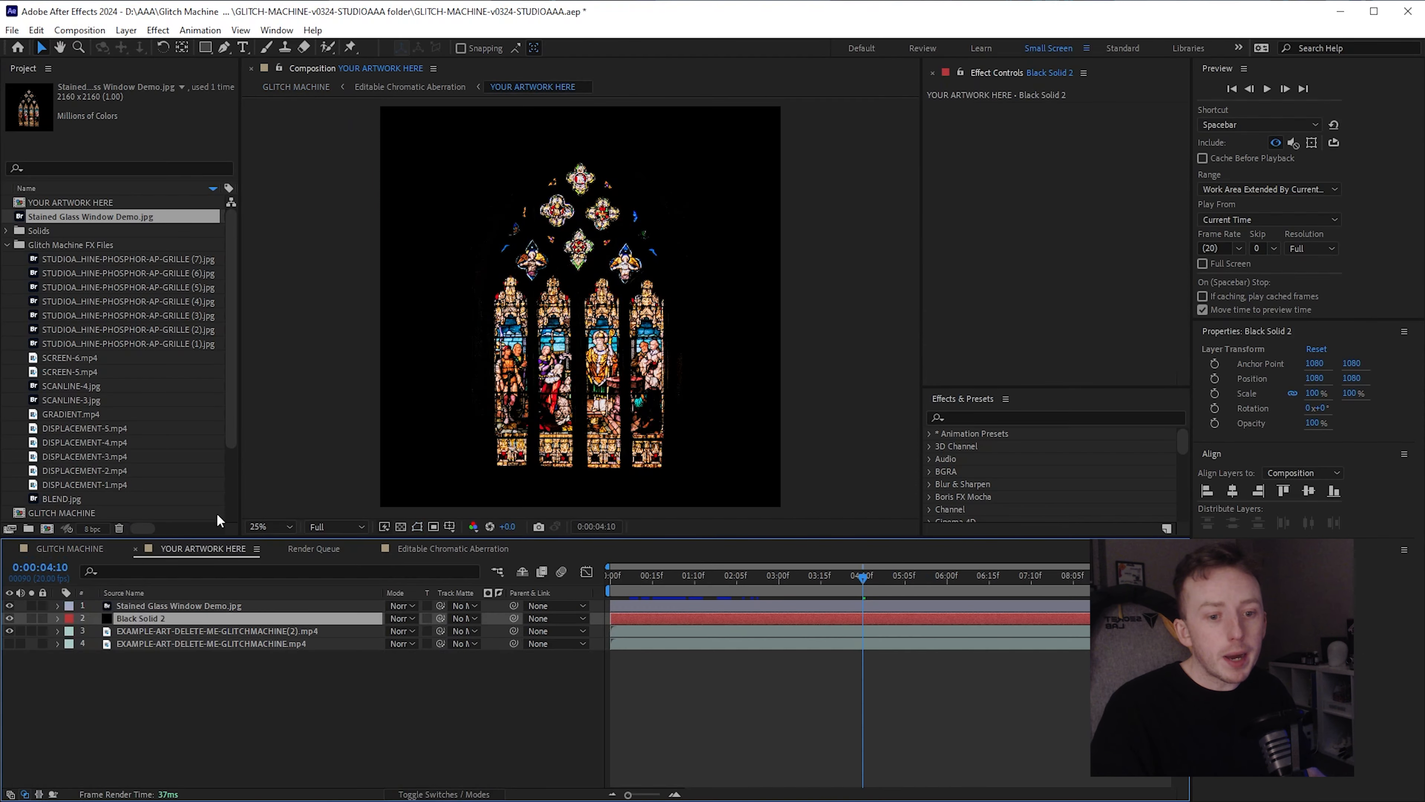
pyautogui.rightClick(167, 689)
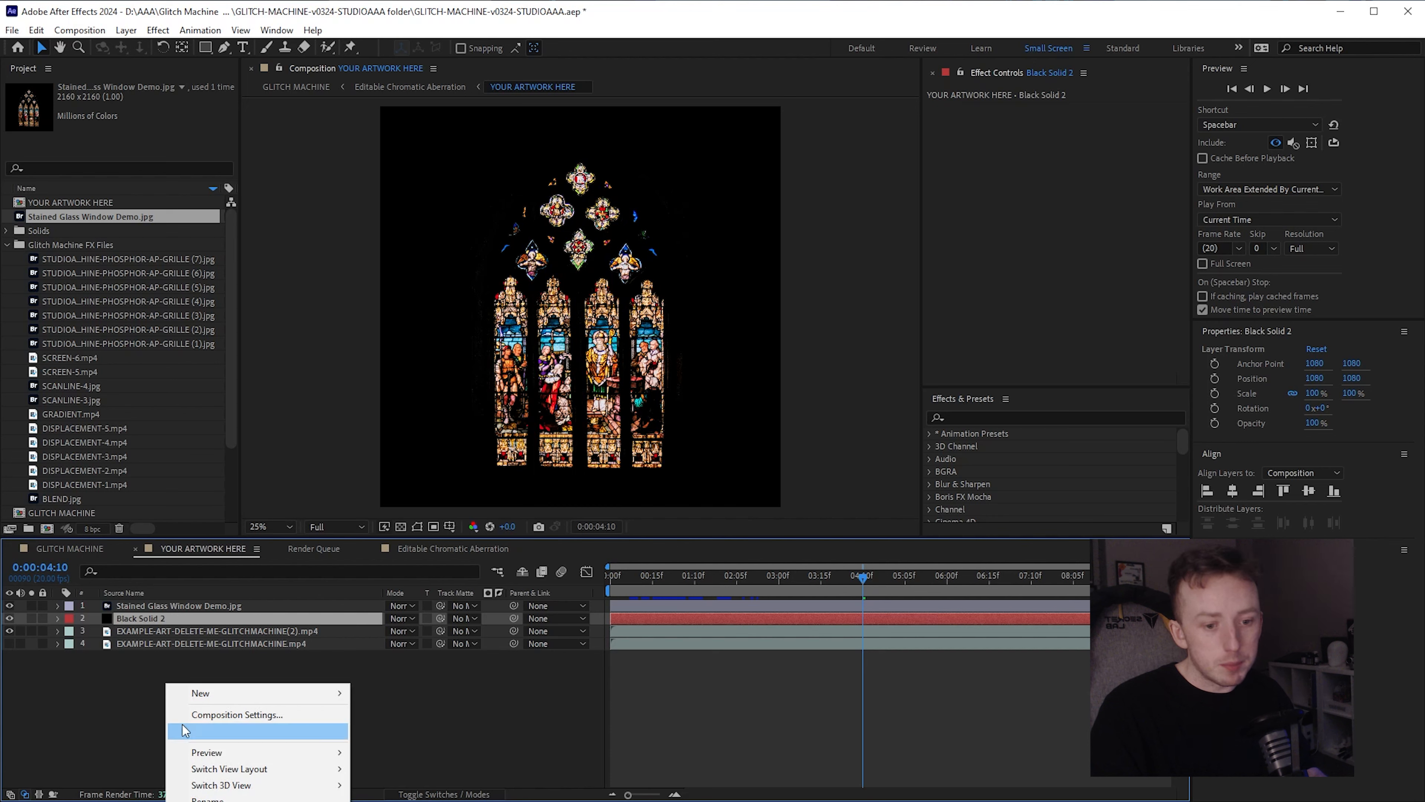
pyautogui.moveTo(308, 694)
pyautogui.click(403, 801)
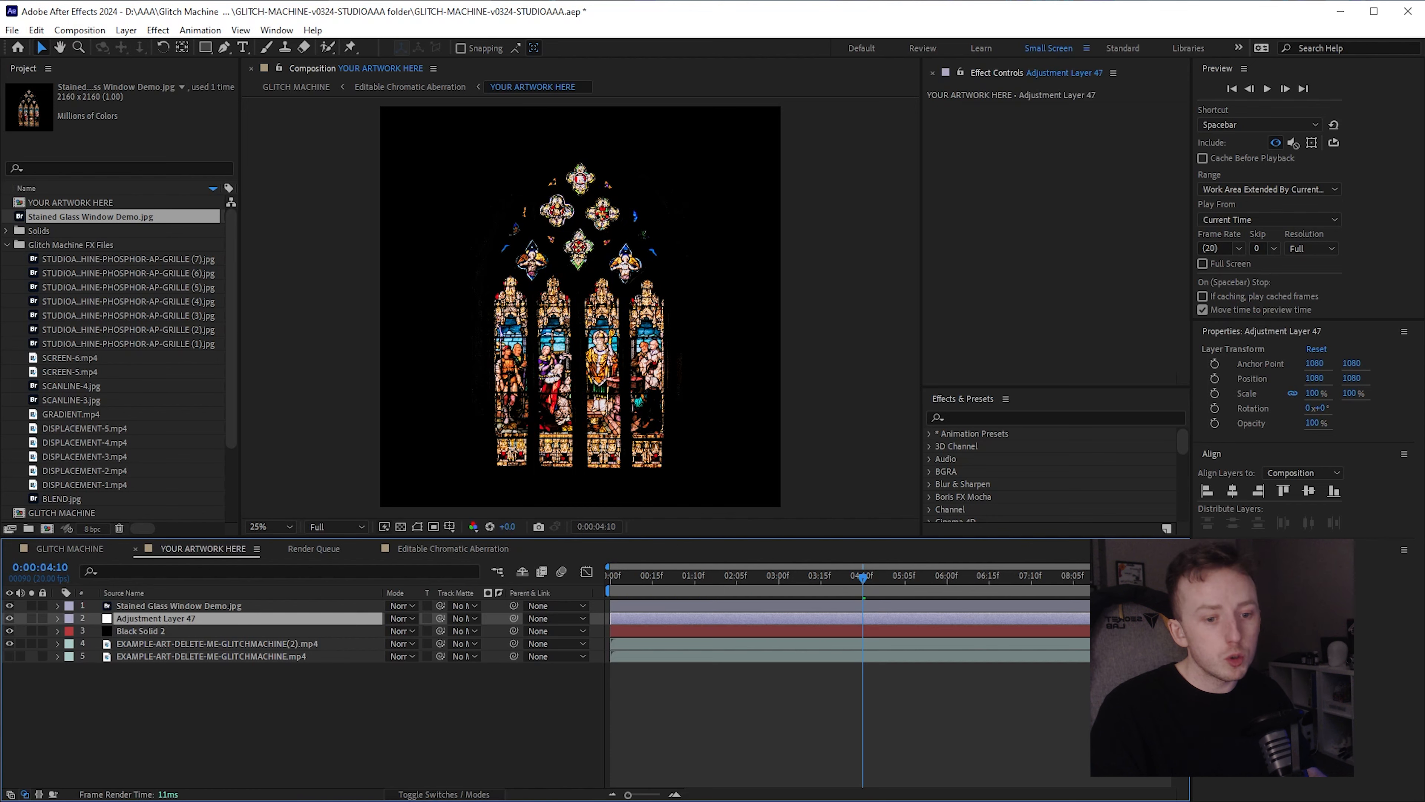
pyautogui.moveTo(185, 617); pyautogui.dragTo(181, 606)
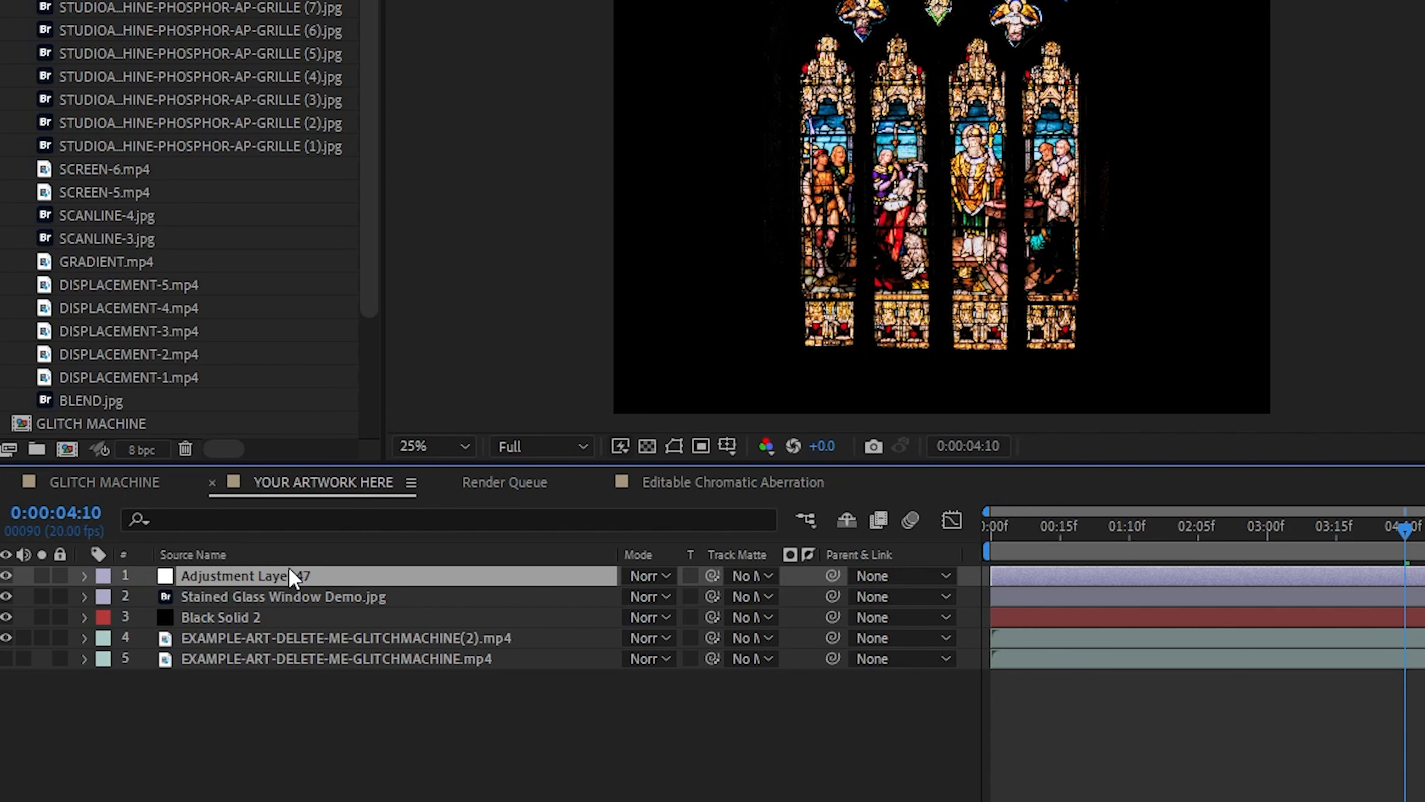
# - Enlarge the effects browser, search it for "snow", and apply the CC Snowfall effect to Adjustment Layer 47
pyautogui.click(323, 600)
pyautogui.click(1058, 397)
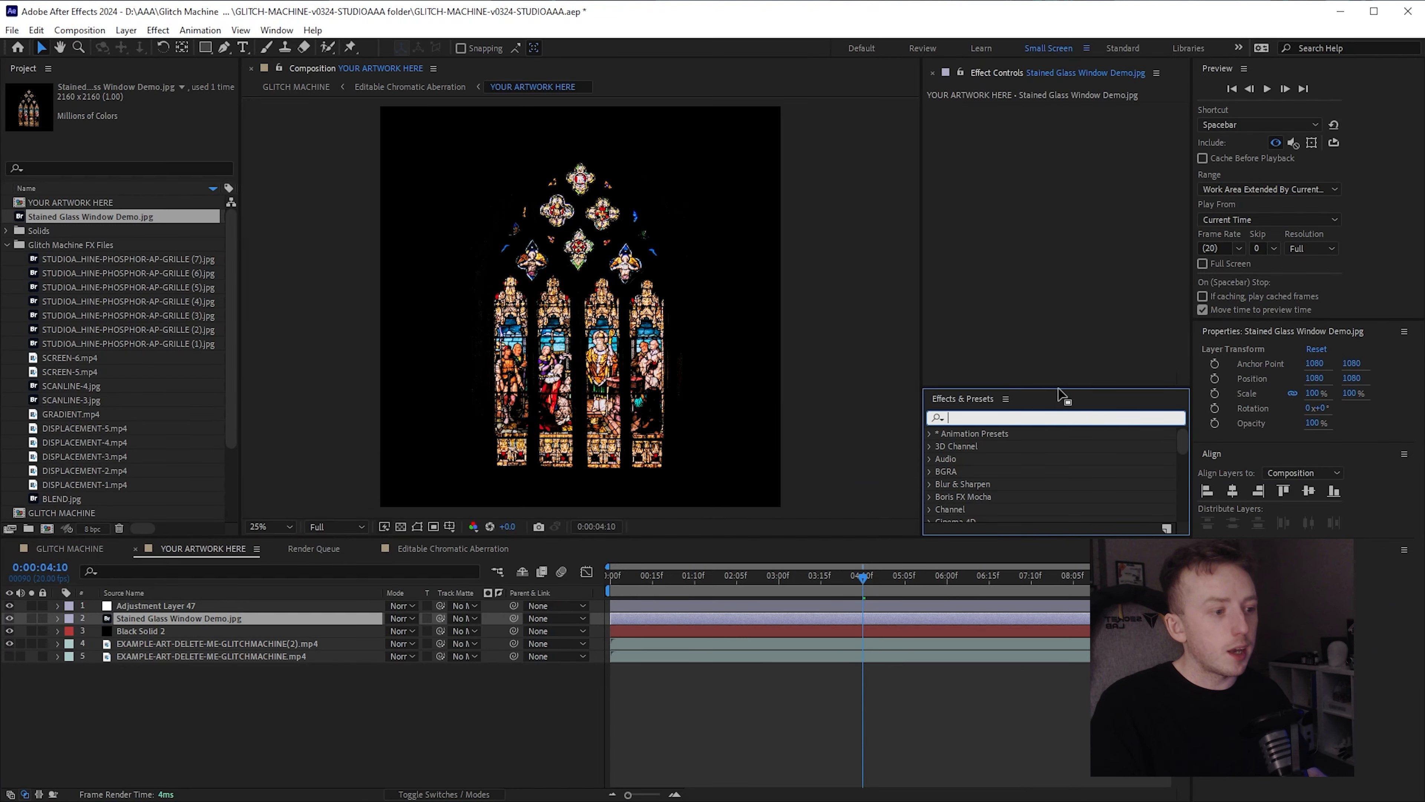
pyautogui.moveTo(1064, 388); pyautogui.dragTo(1096, 150)
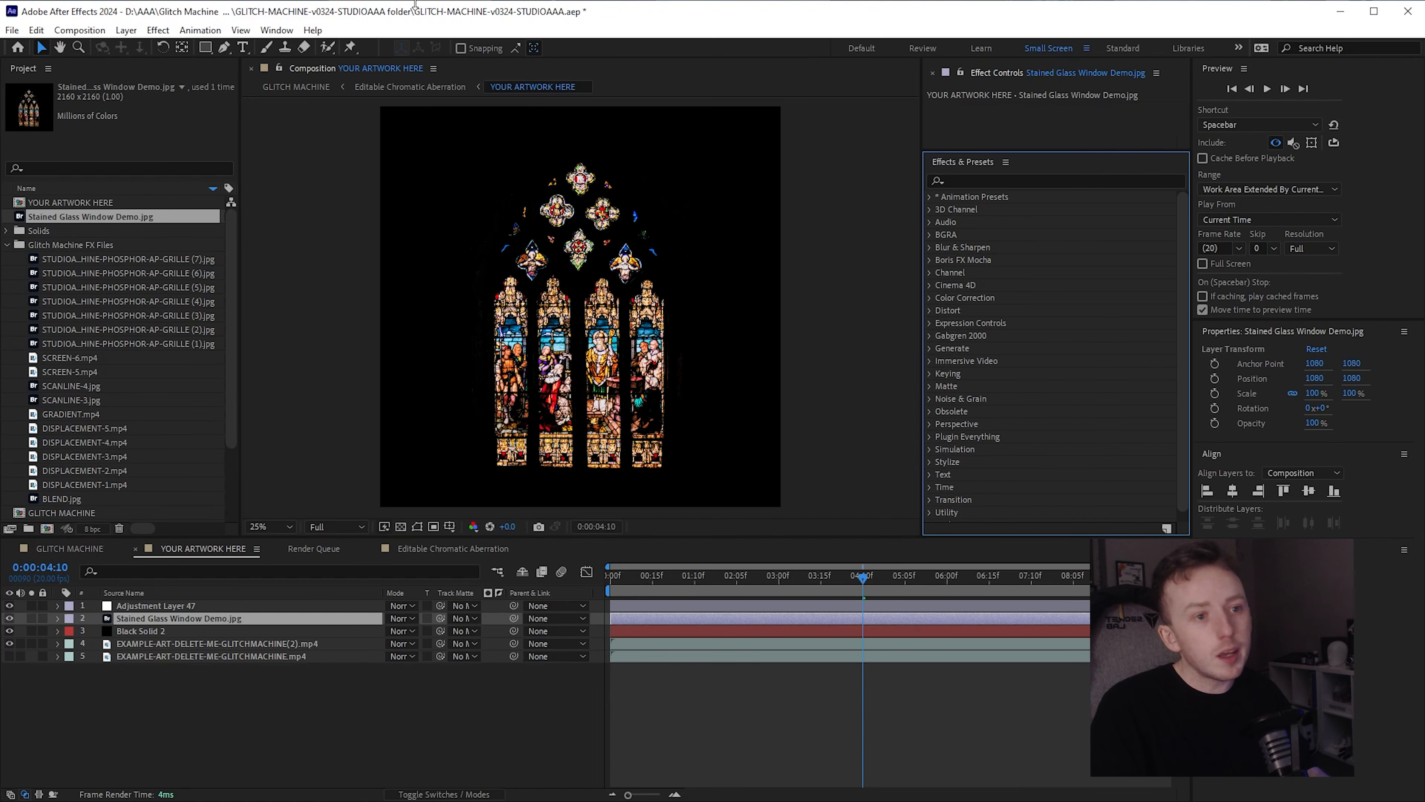
pyautogui.click(277, 30)
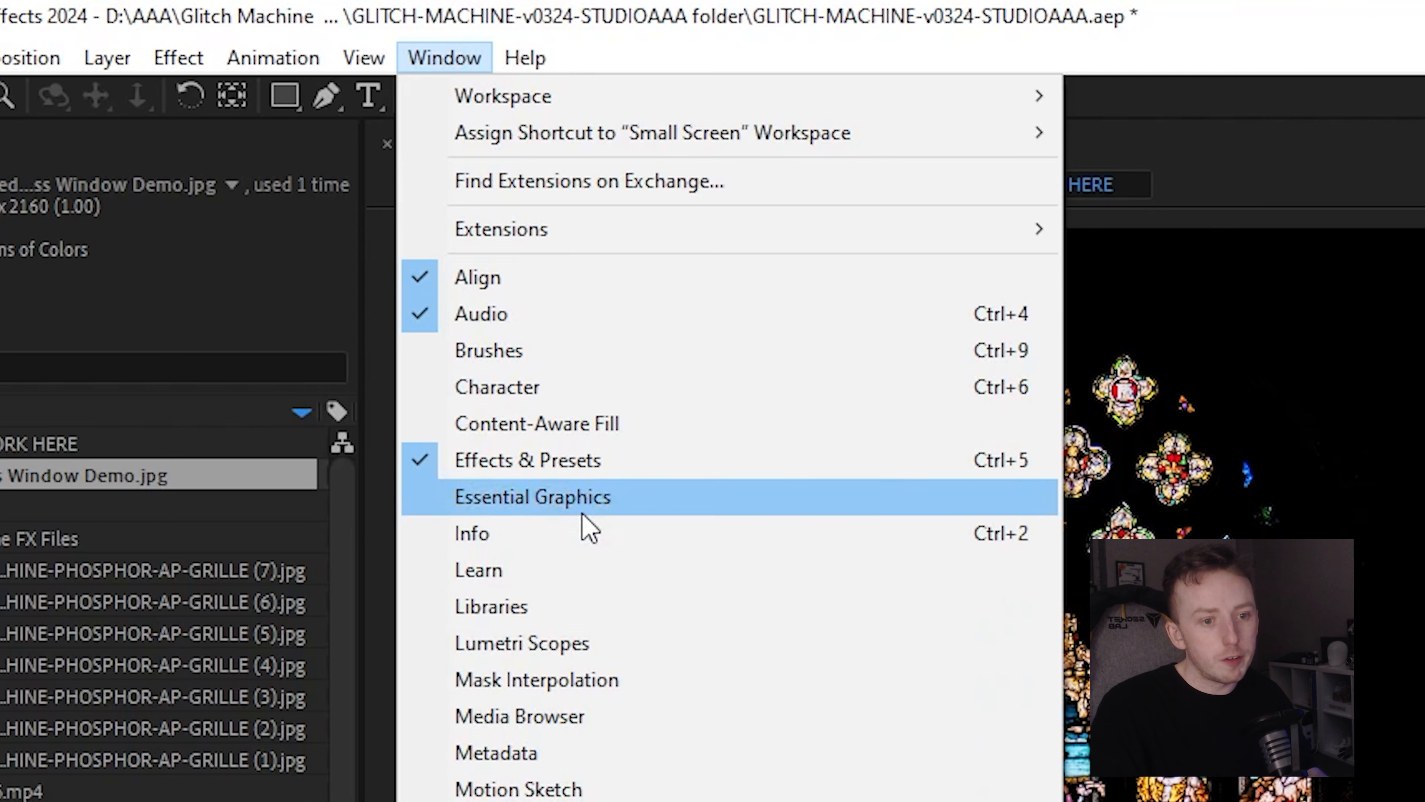
pyautogui.click(487, 459)
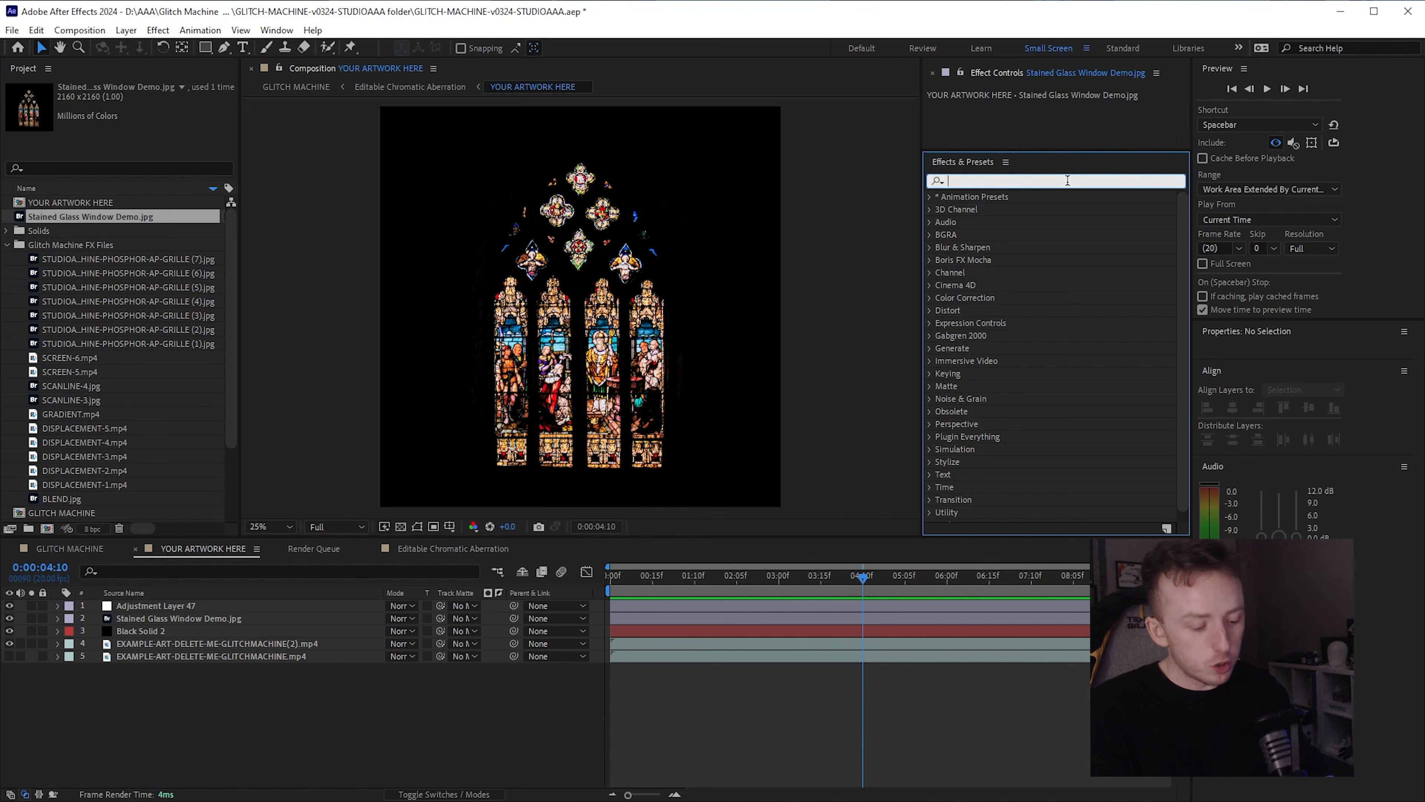
pyautogui.write('snow')
pyautogui.moveTo(985, 260); pyautogui.dragTo(153, 604)
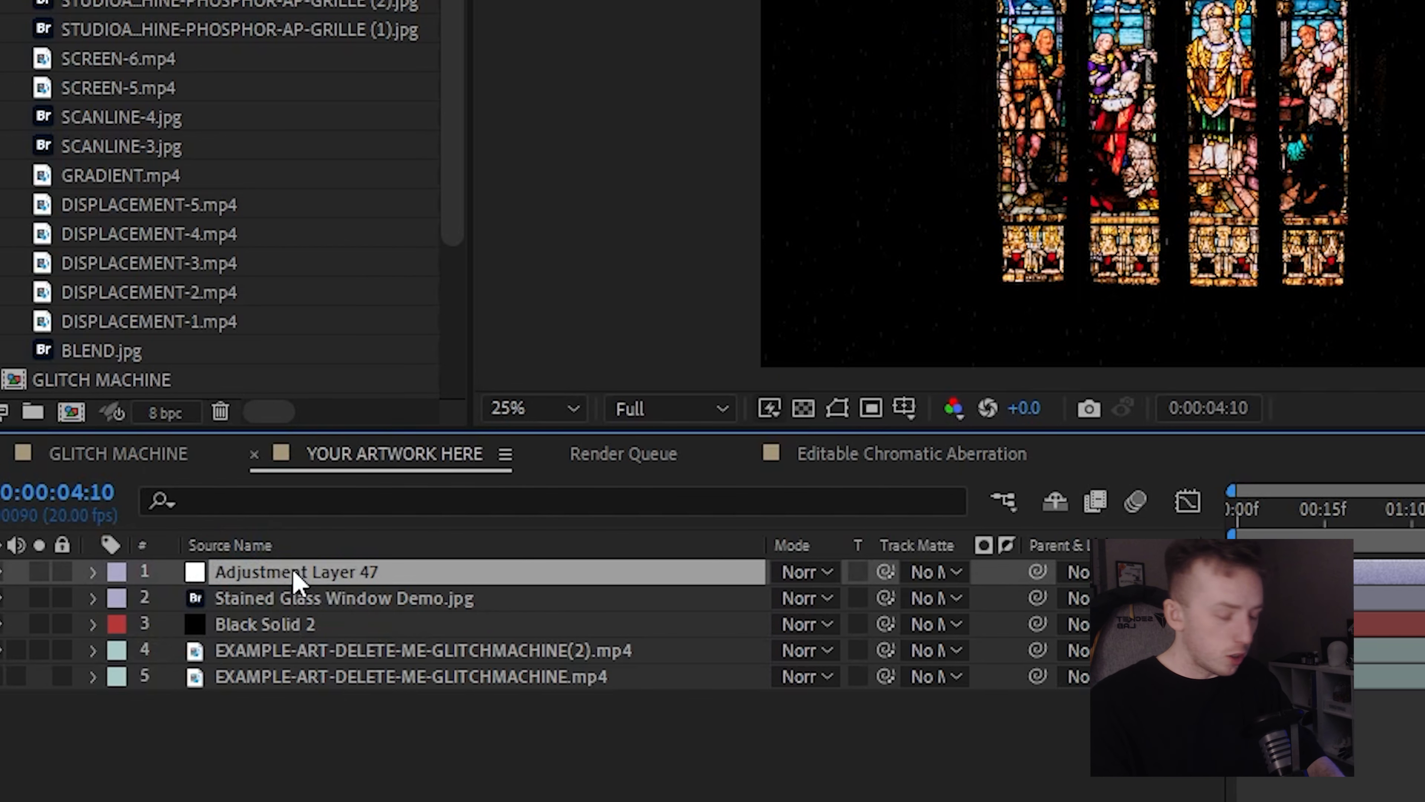
# - Rename Adjustment Layer 47 as "snow"
pyautogui.press('Return')
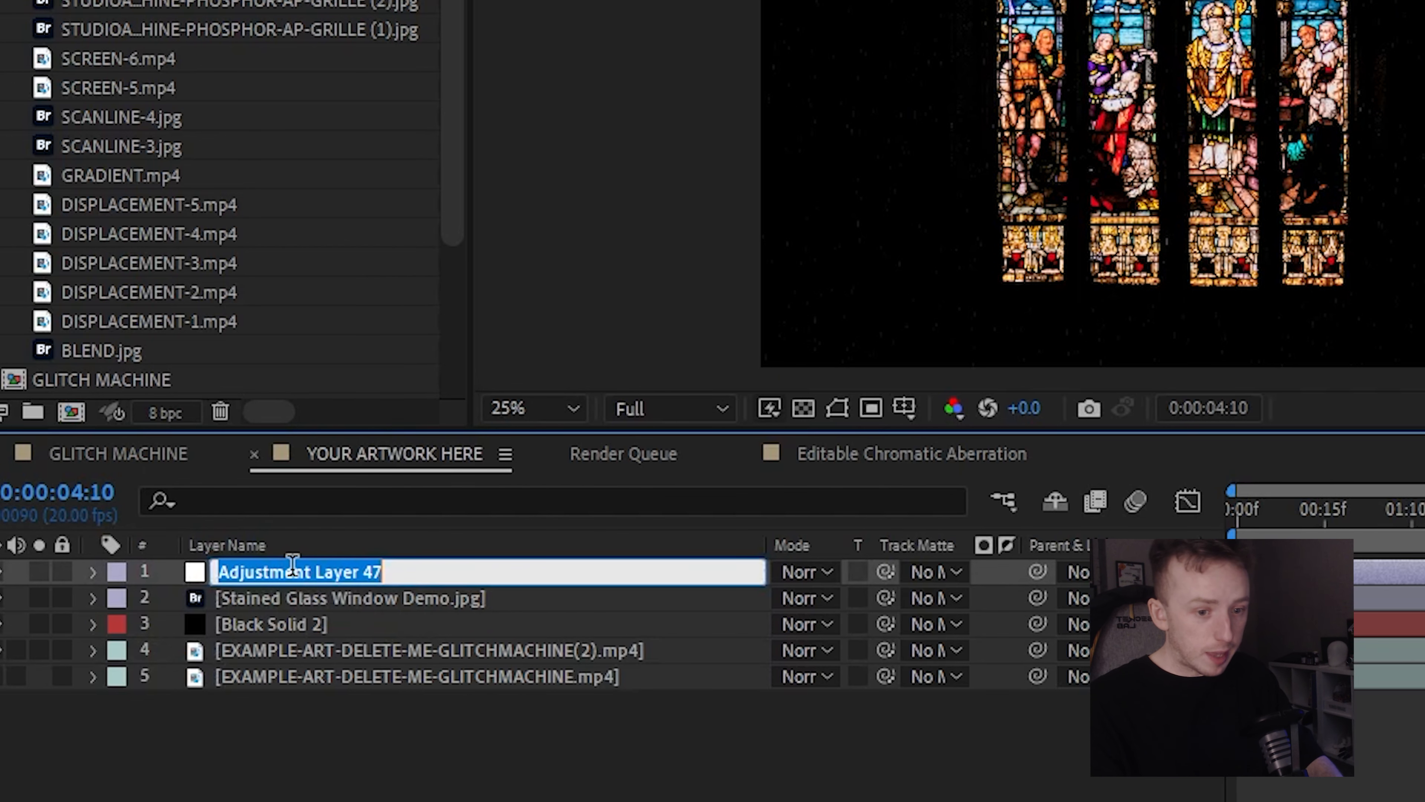
pyautogui.write('sn')
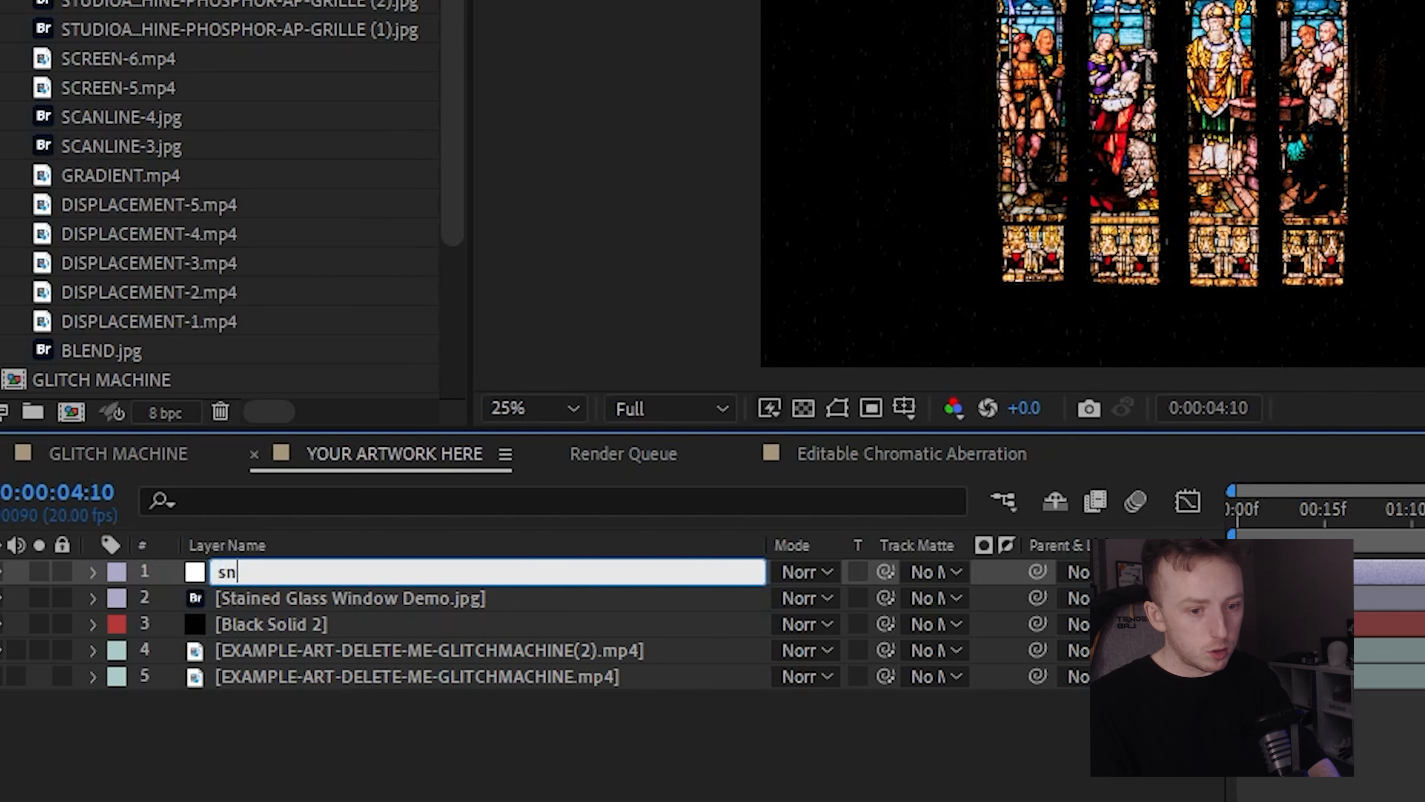
pyautogui.write('ow')
pyautogui.press('Return')
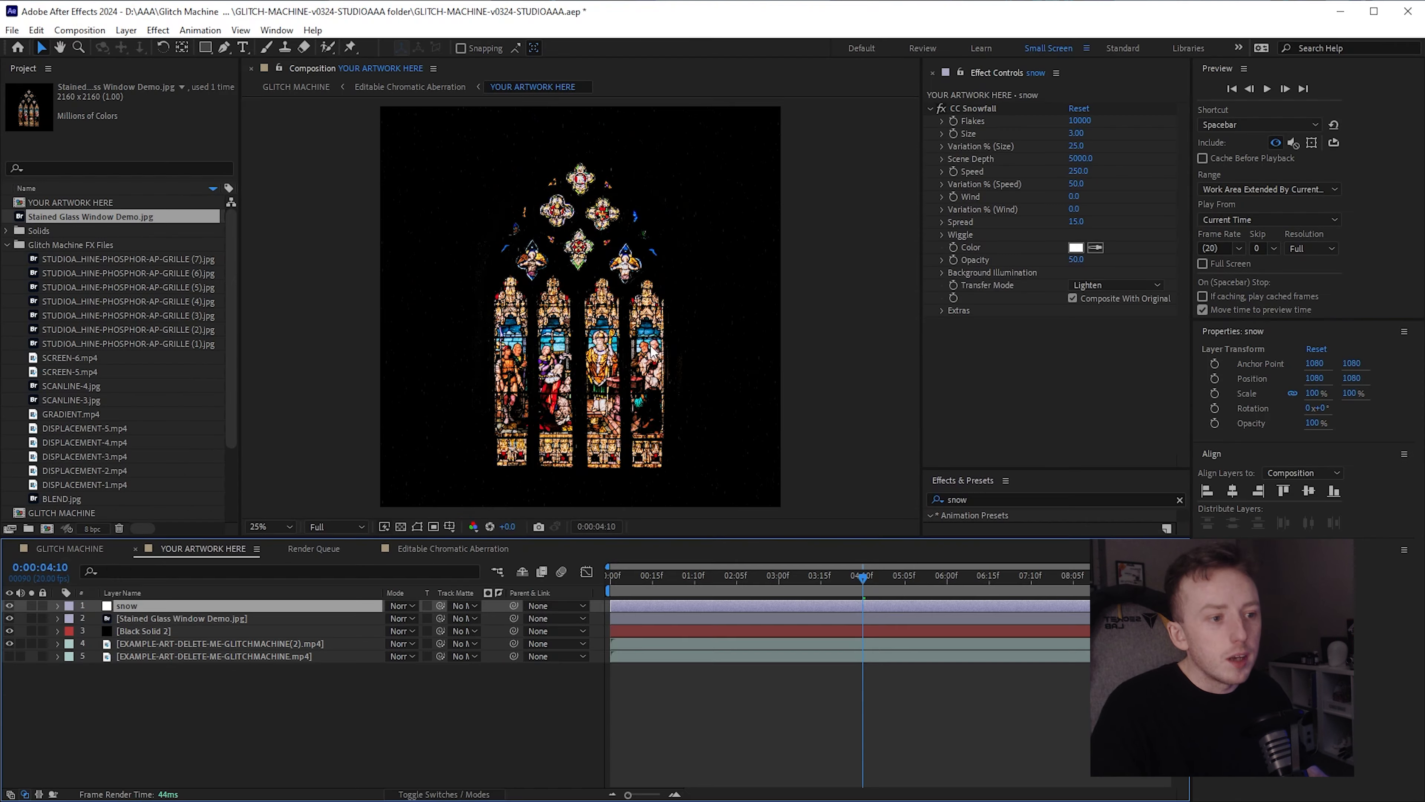
# - Check the snowfall close up over the stained glass and set the CC Snowfall Flakes to 2000
pyautogui.scroll(4, 473, 322)
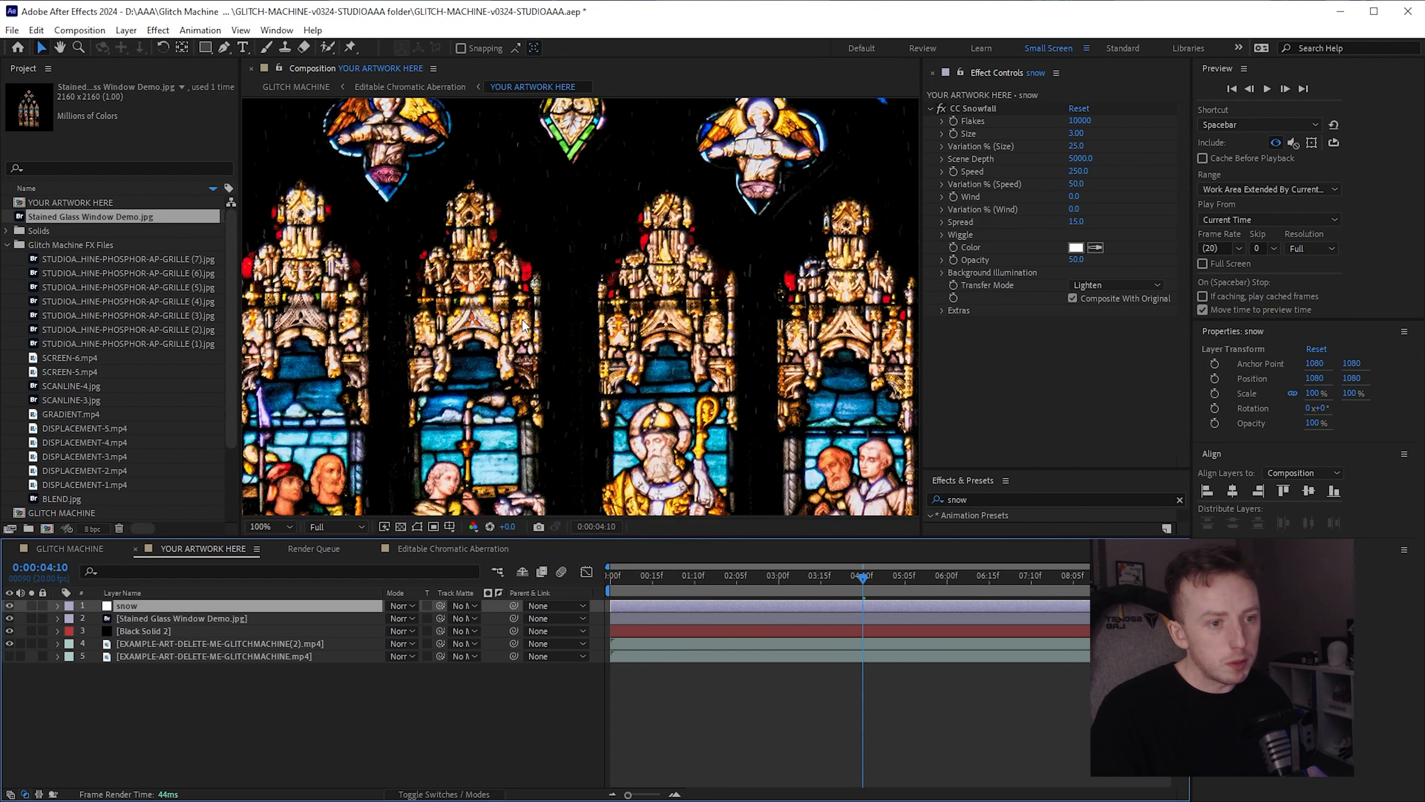
pyautogui.scroll(-3, 557, 248)
pyautogui.scroll(4, 557, 248)
pyautogui.scroll(-2, 557, 248)
pyautogui.click(1005, 111)
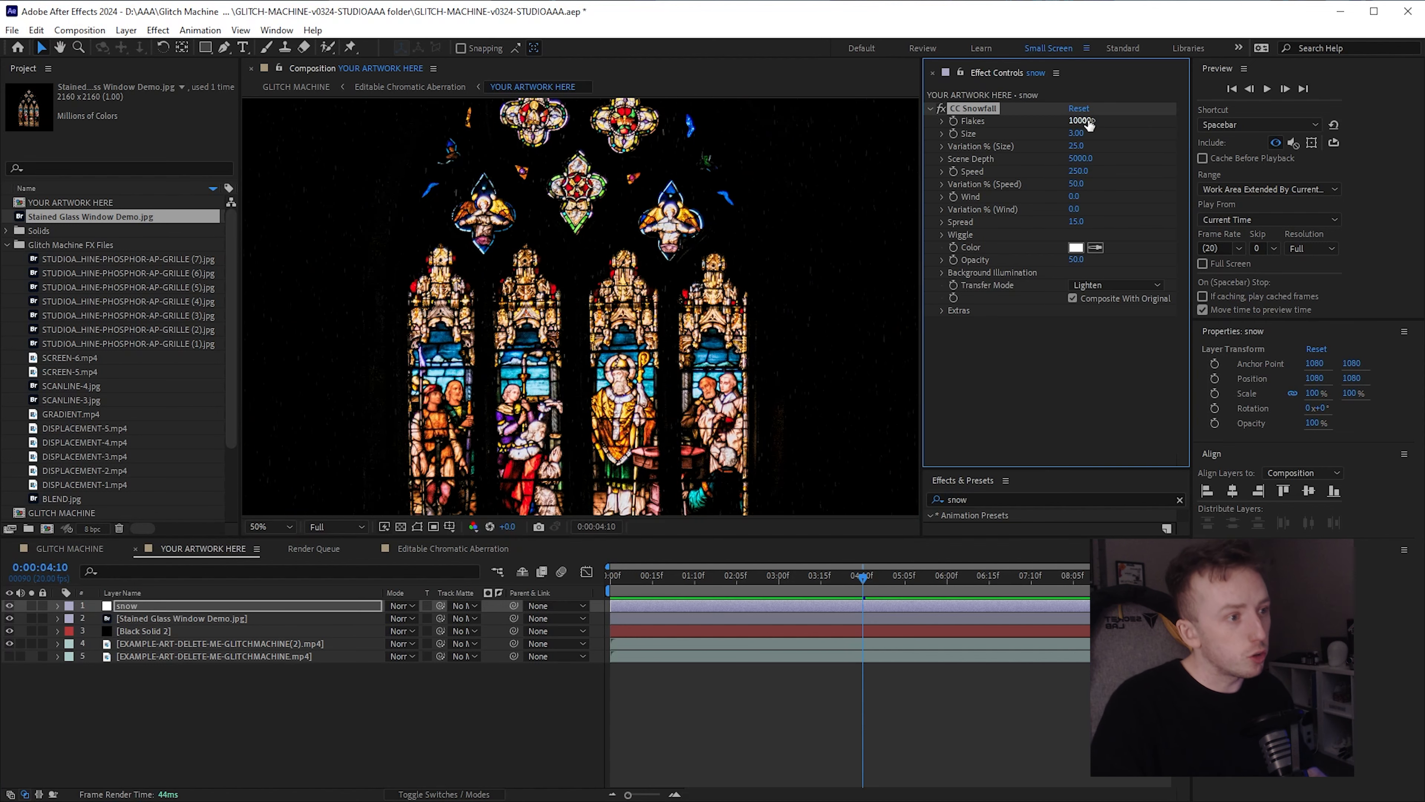
pyautogui.moveTo(1089, 124); pyautogui.dragTo(1063, 127)
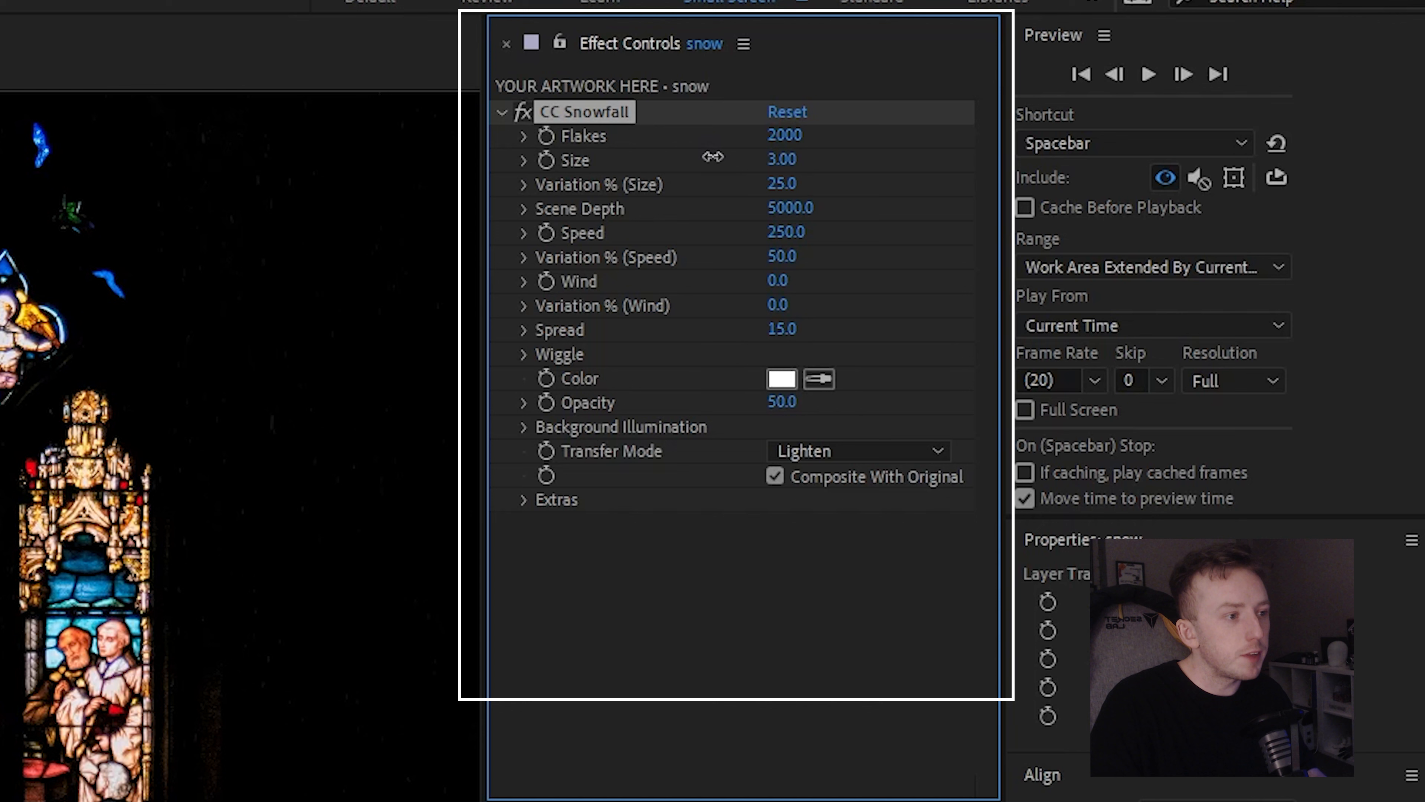